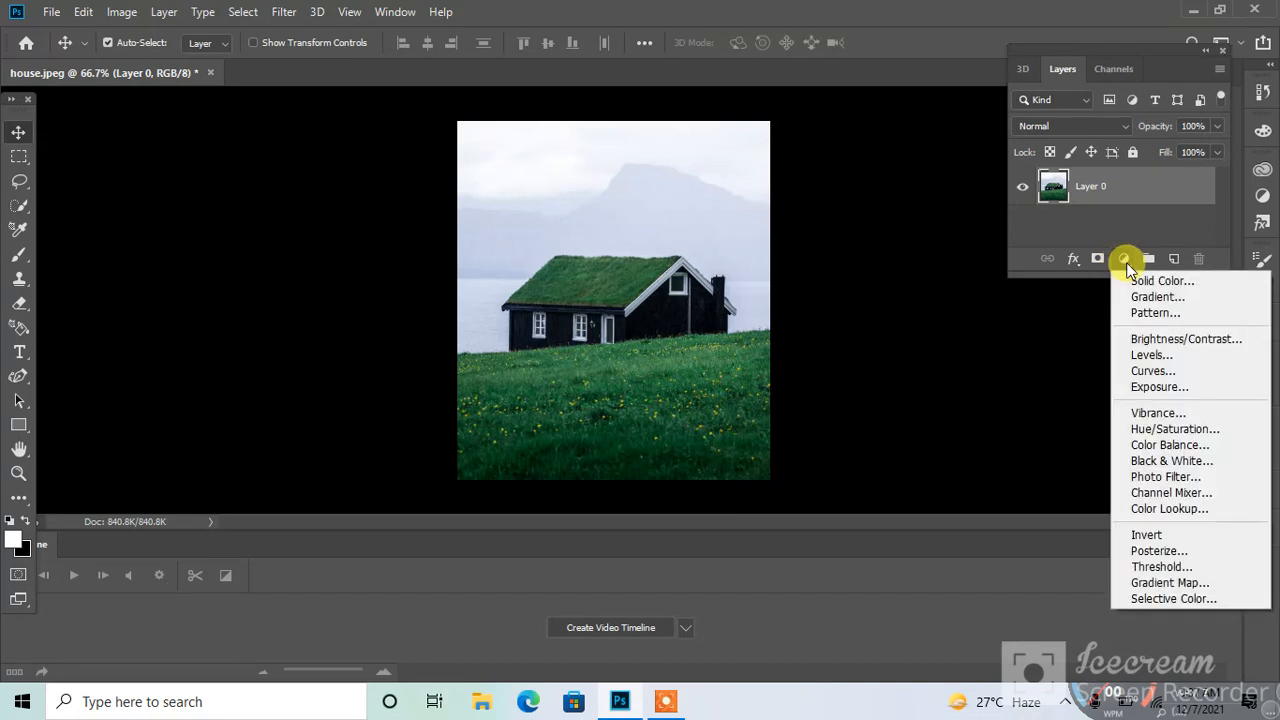
- Darken the house photo with a Brightness/Contrast adjustment layer at brightness -150 and contrast -34, and add a vector mask to it
{"action": "left_click", "coordinate": [1156, 340]}
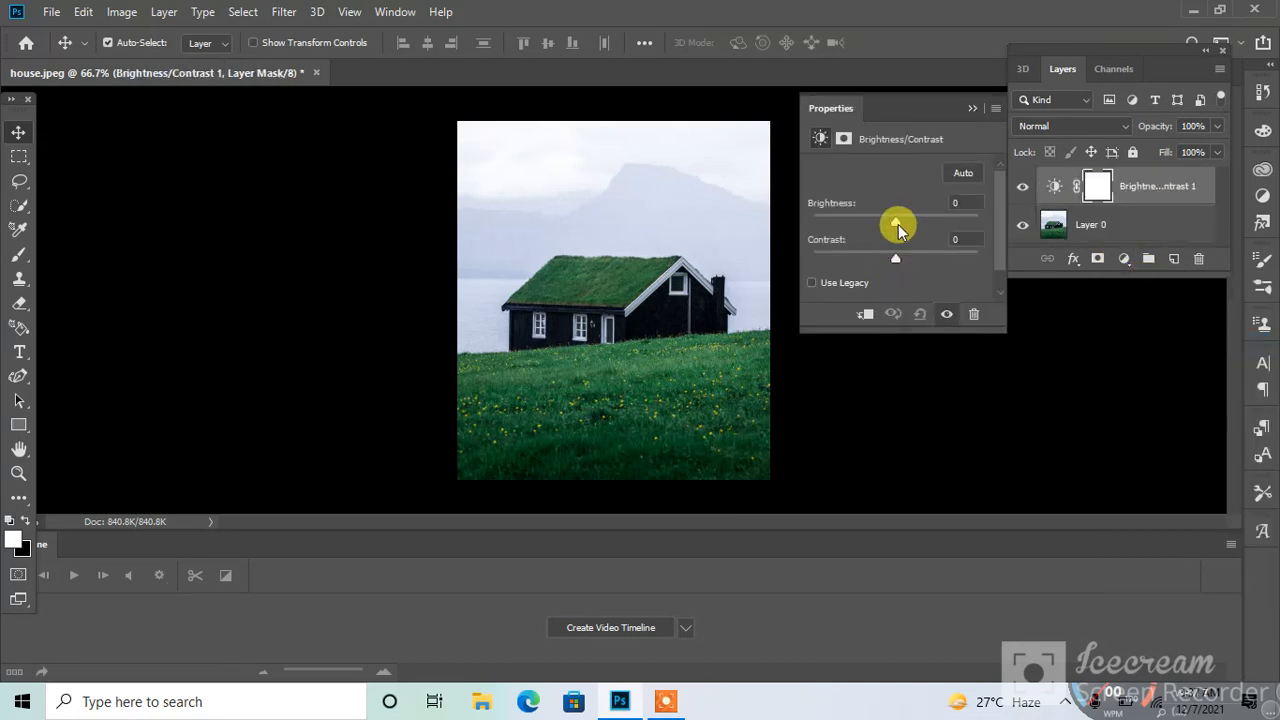
{"action": "left_click_drag", "start_coordinate": [896, 222], "coordinate": [818, 230]}
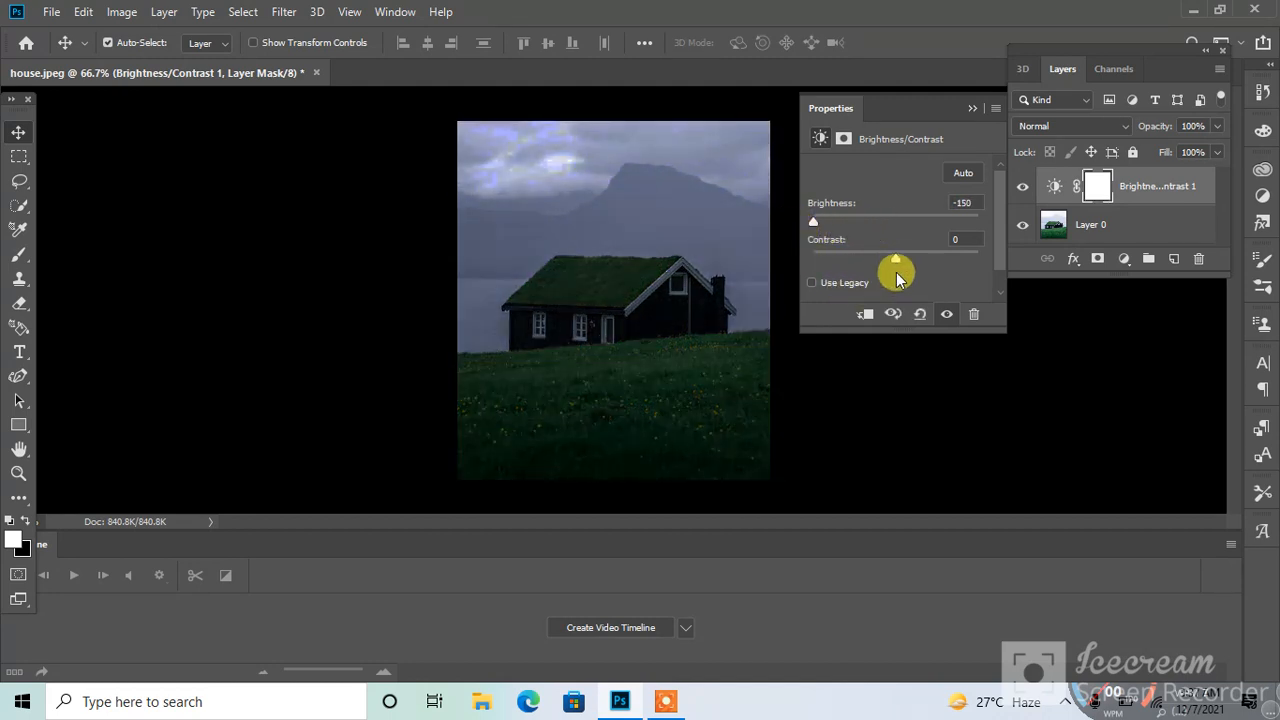
{"action": "left_click_drag", "start_coordinate": [895, 257], "coordinate": [847, 260]}
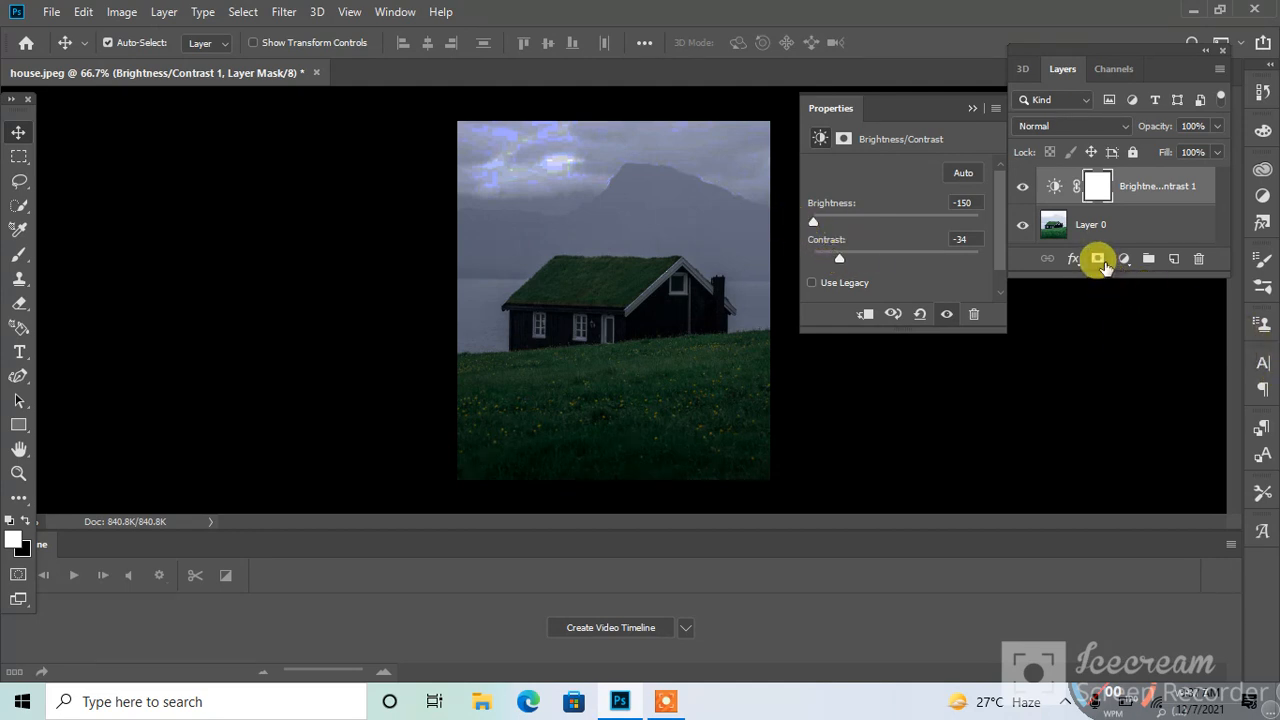
{"action": "left_click", "coordinate": [1088, 262]}
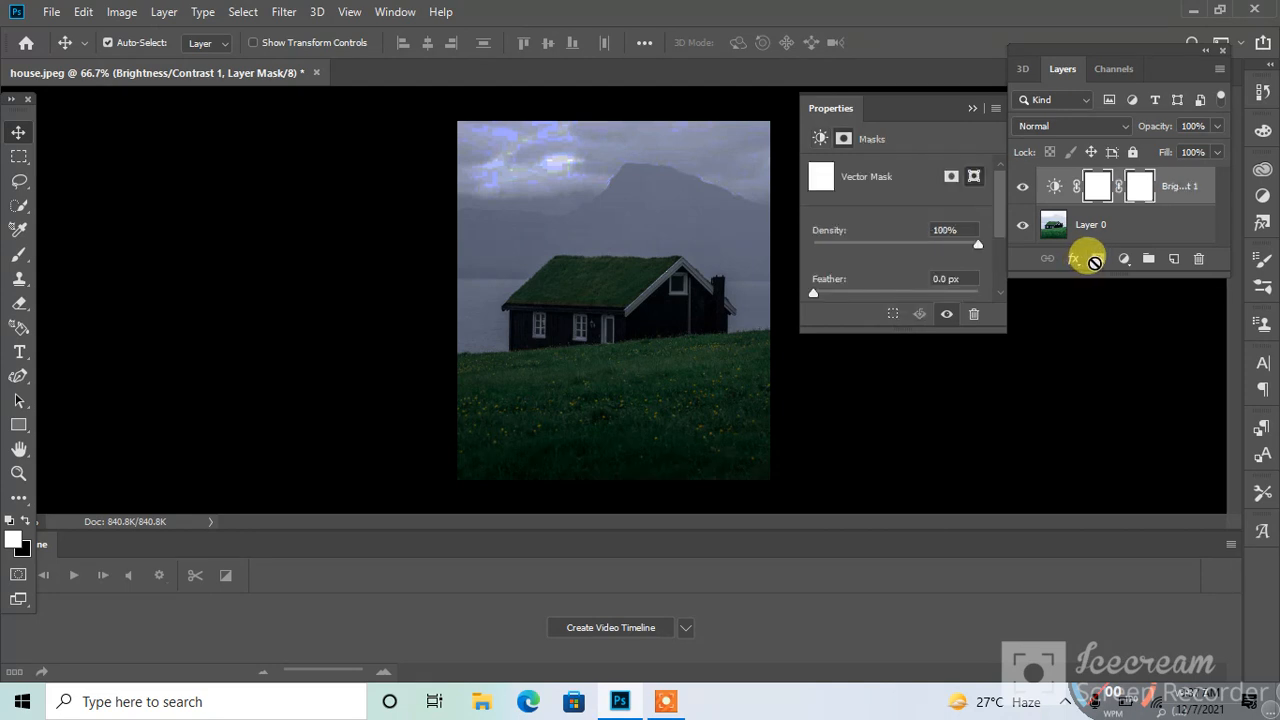
{"action": "left_click", "coordinate": [972, 108]}
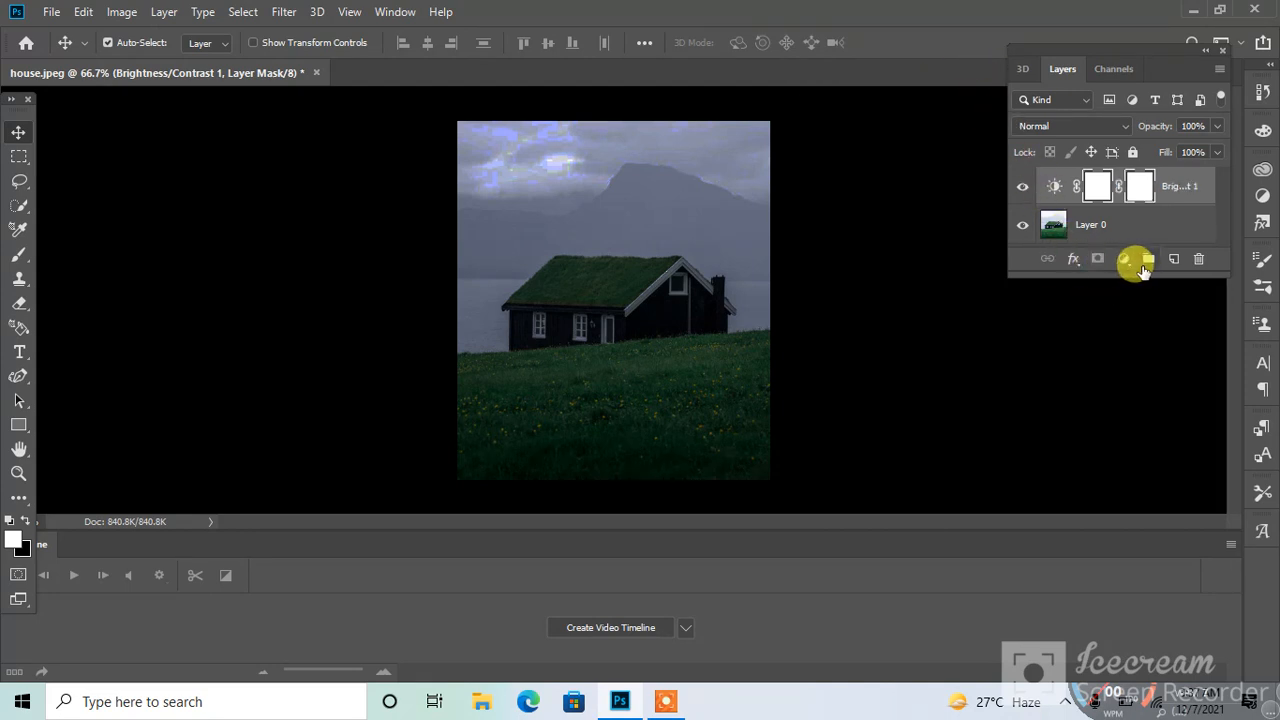
- Add a second Brightness/Contrast adjustment layer above the first and set its brightness to -80
{"action": "left_click", "coordinate": [1125, 264]}
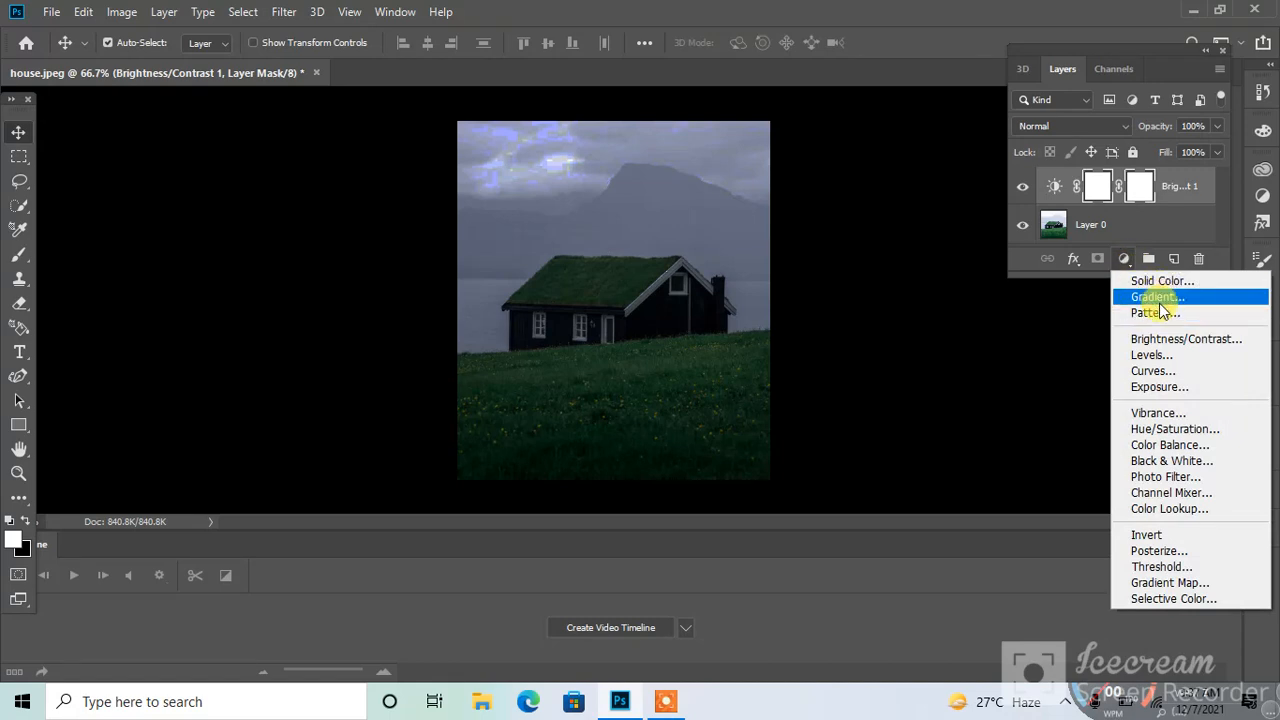
{"action": "left_click", "coordinate": [1140, 339]}
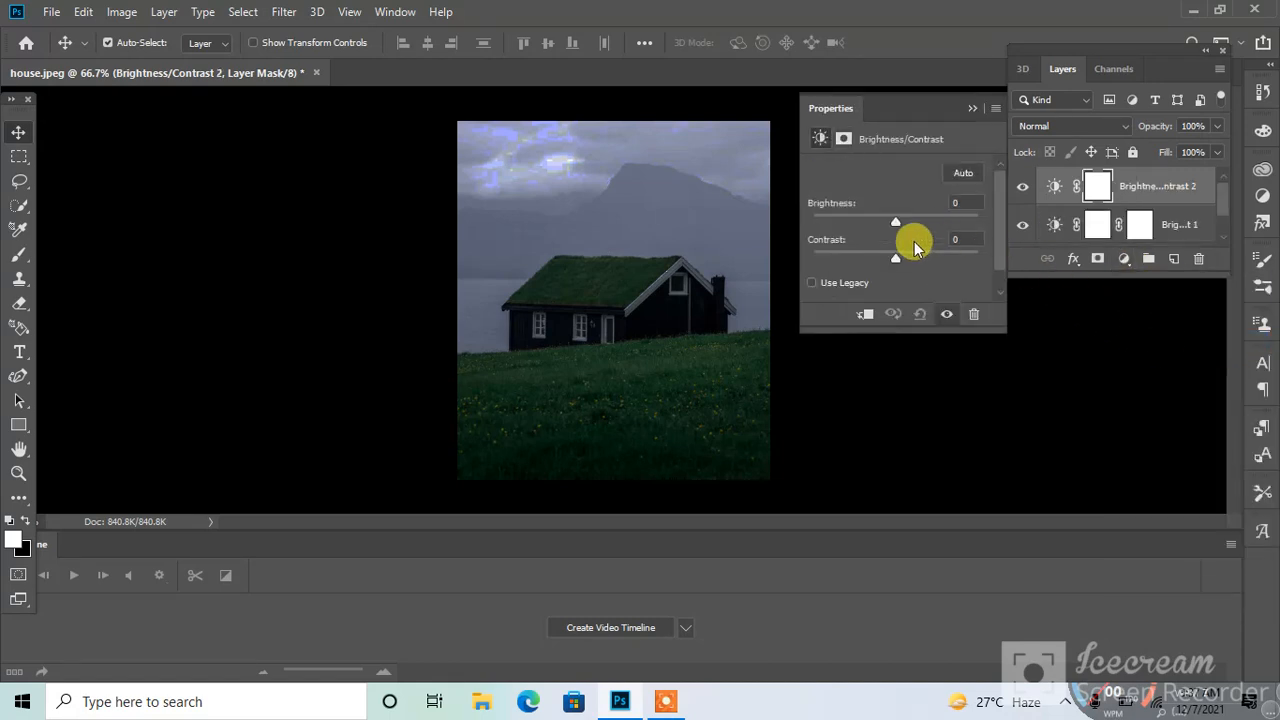
{"action": "left_click_drag", "start_coordinate": [893, 217], "coordinate": [853, 217]}
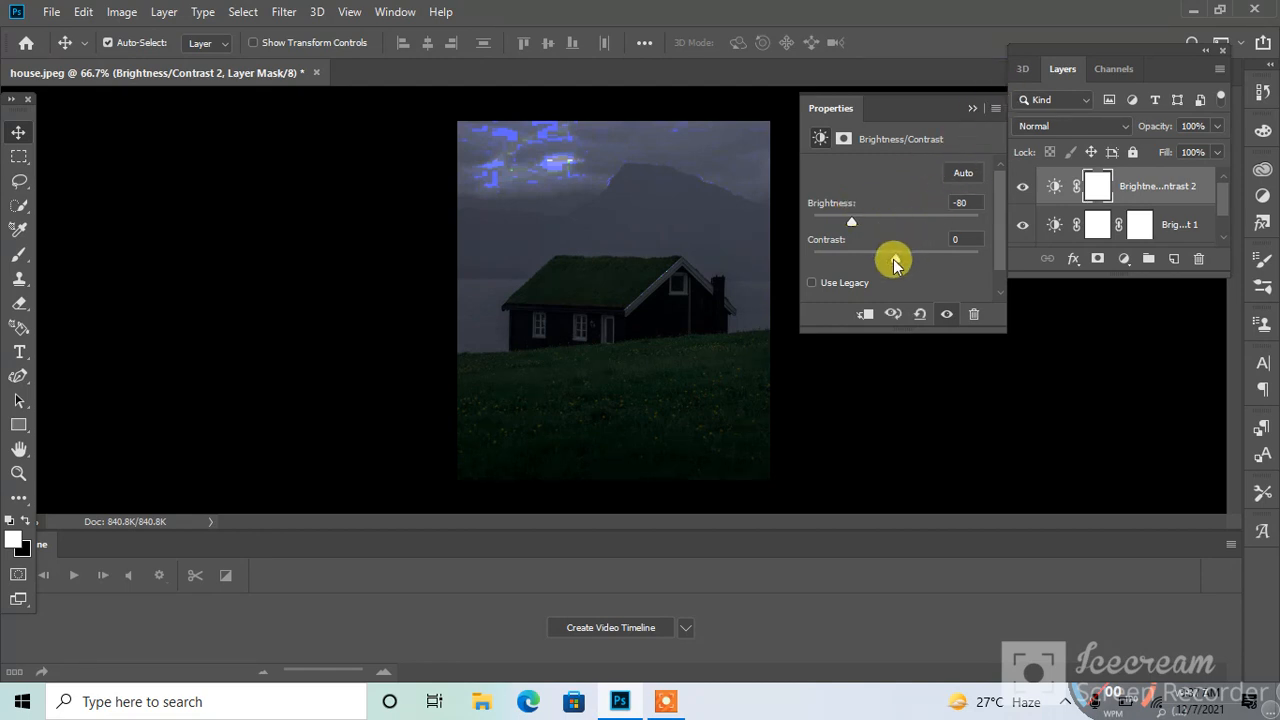
{"action": "left_click", "coordinate": [974, 110]}
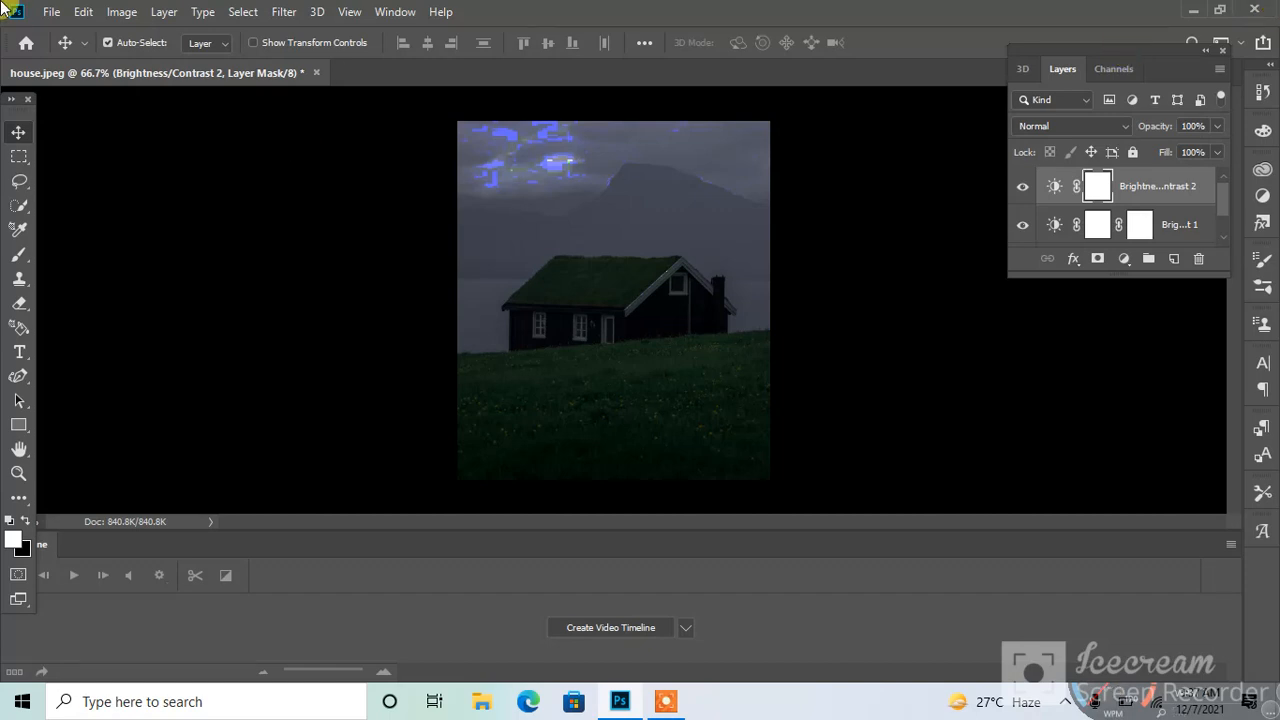
- Open the image moon4.jpg from the Downloads folder and unlock its background layer
{"action": "left_click", "coordinate": [51, 12]}
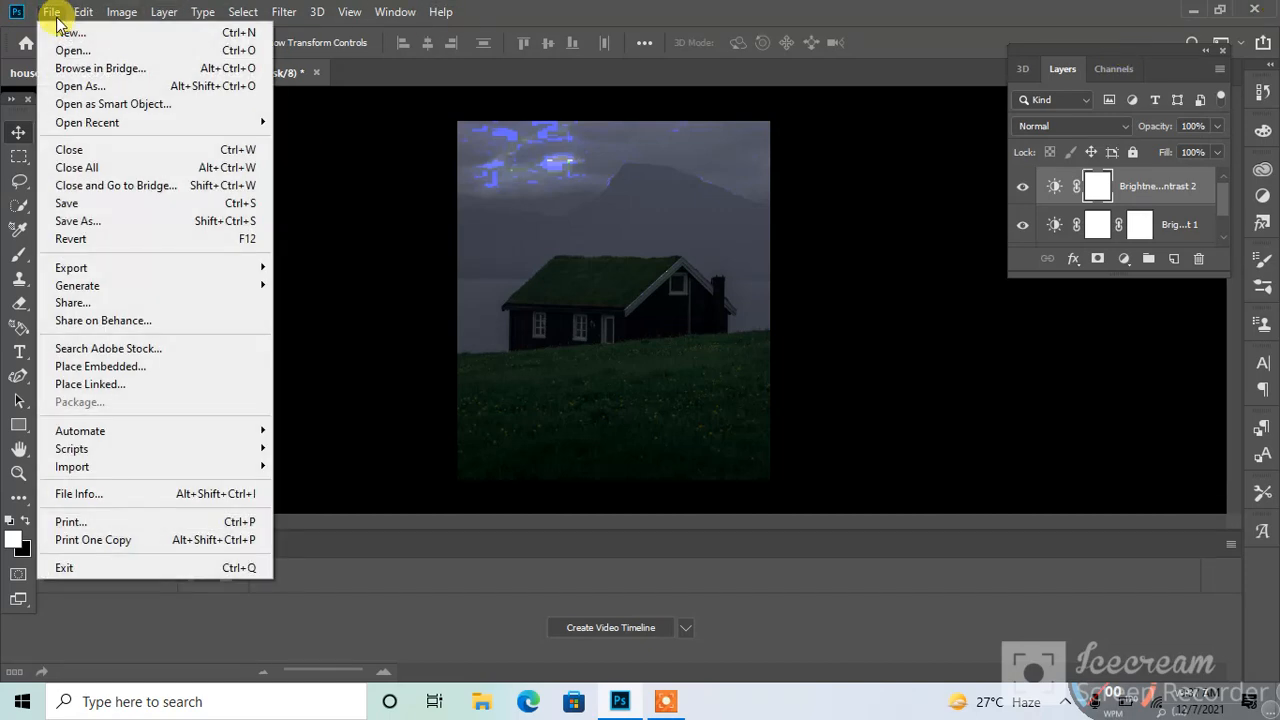
{"action": "left_click", "coordinate": [87, 49]}
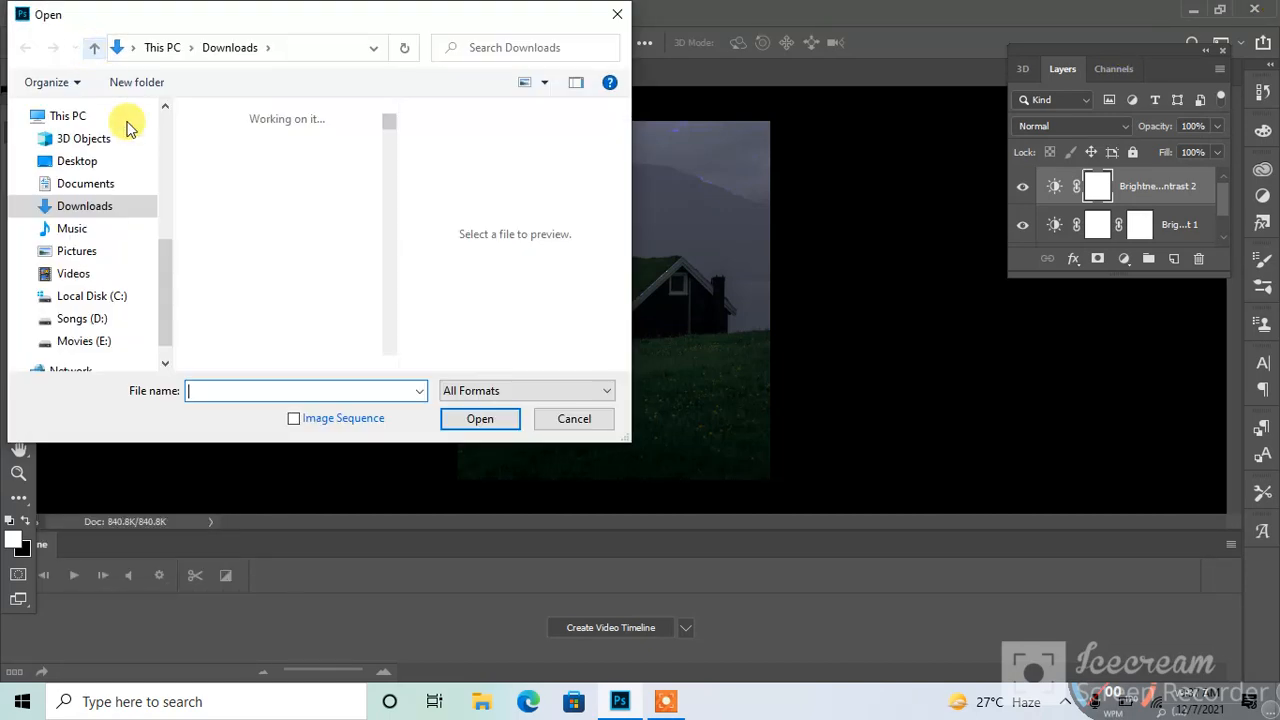
{"action": "scroll", "coordinate": [390, 365], "scroll_direction": "down", "scroll_amount": 6}
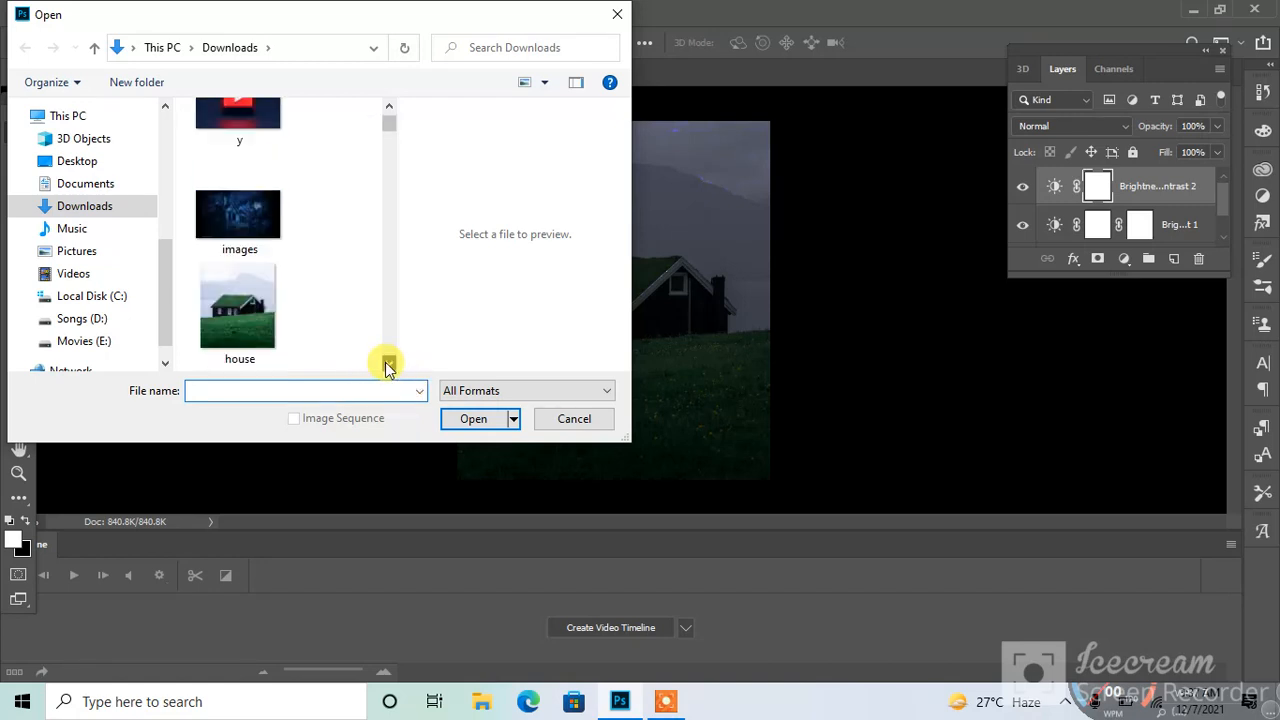
{"action": "scroll", "coordinate": [388, 364], "scroll_direction": "down", "scroll_amount": 4}
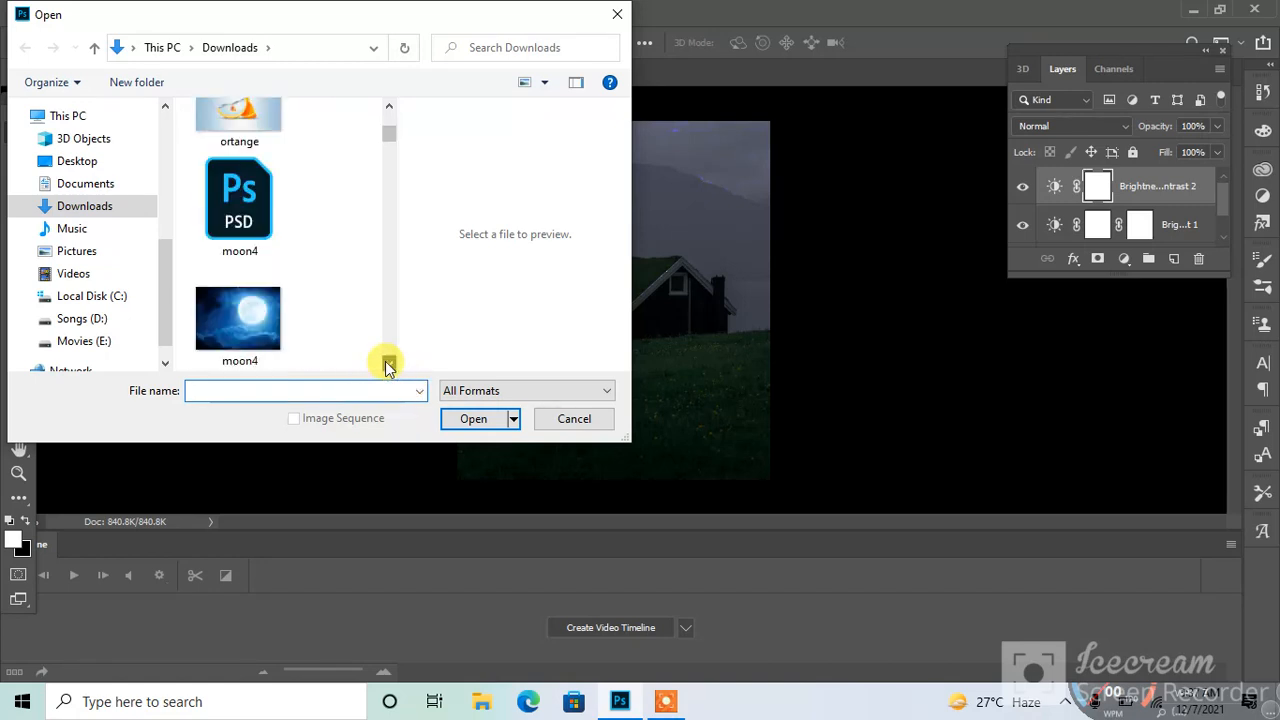
{"action": "double_click", "coordinate": [237, 207]}
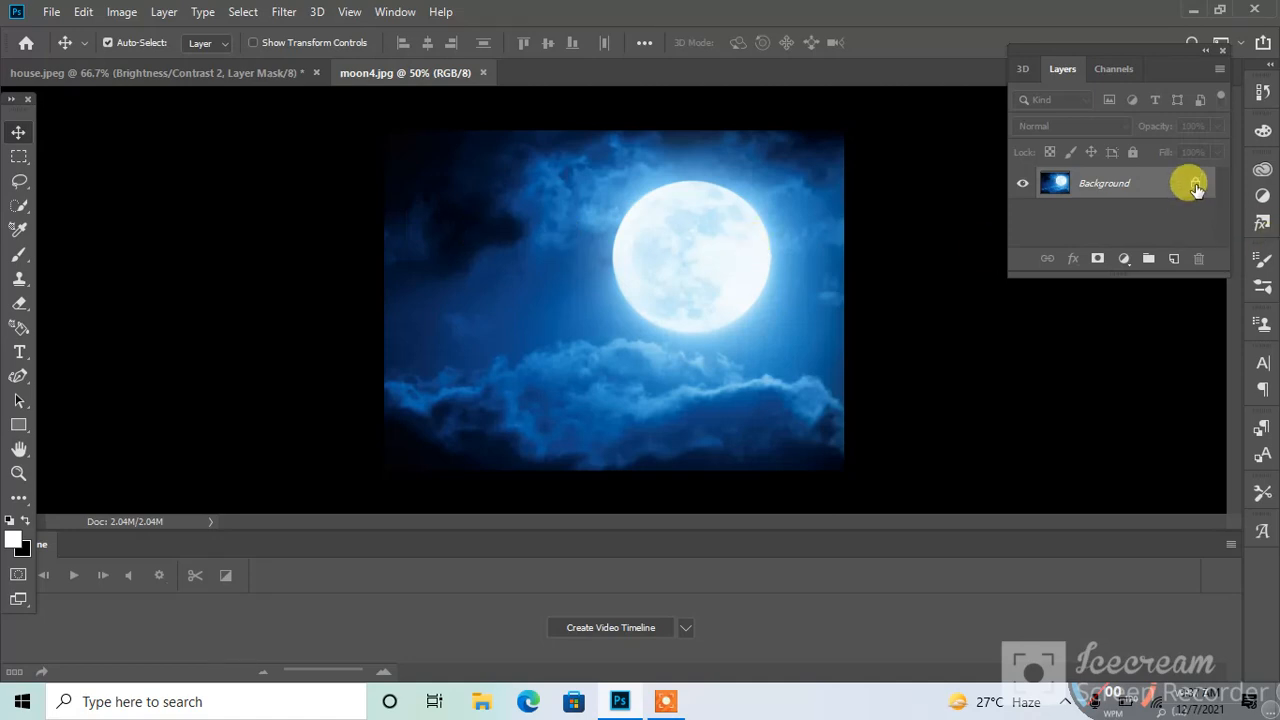
{"action": "left_click", "coordinate": [1196, 186]}
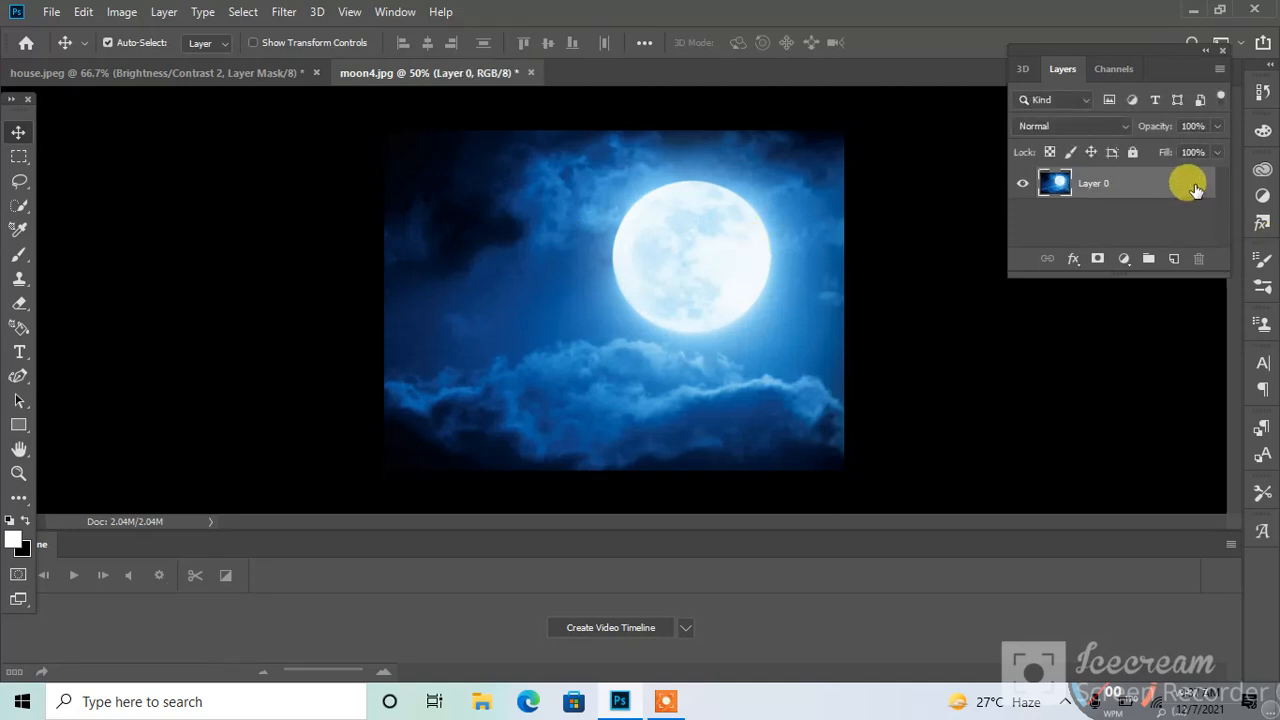
- Select the moon with the Quick Selection tool and copy it into house.jpeg as a new layer
{"action": "left_click", "coordinate": [20, 206]}
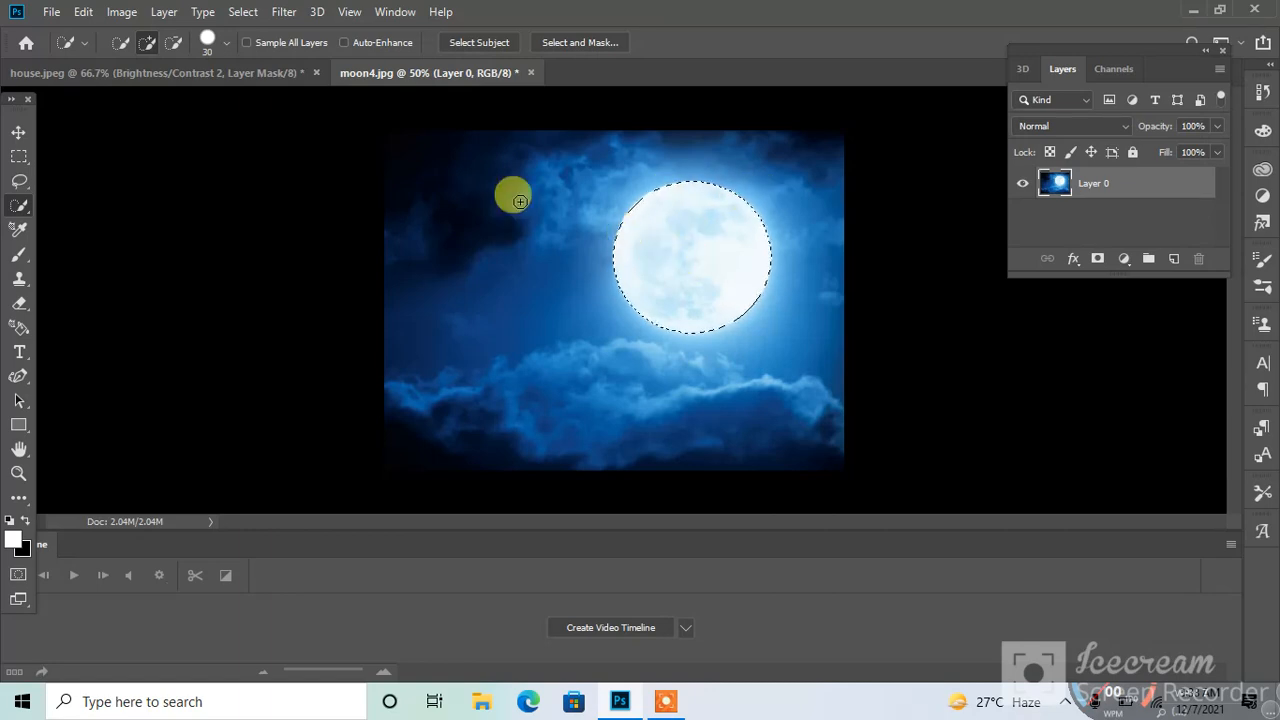
{"action": "left_click", "coordinate": [18, 134]}
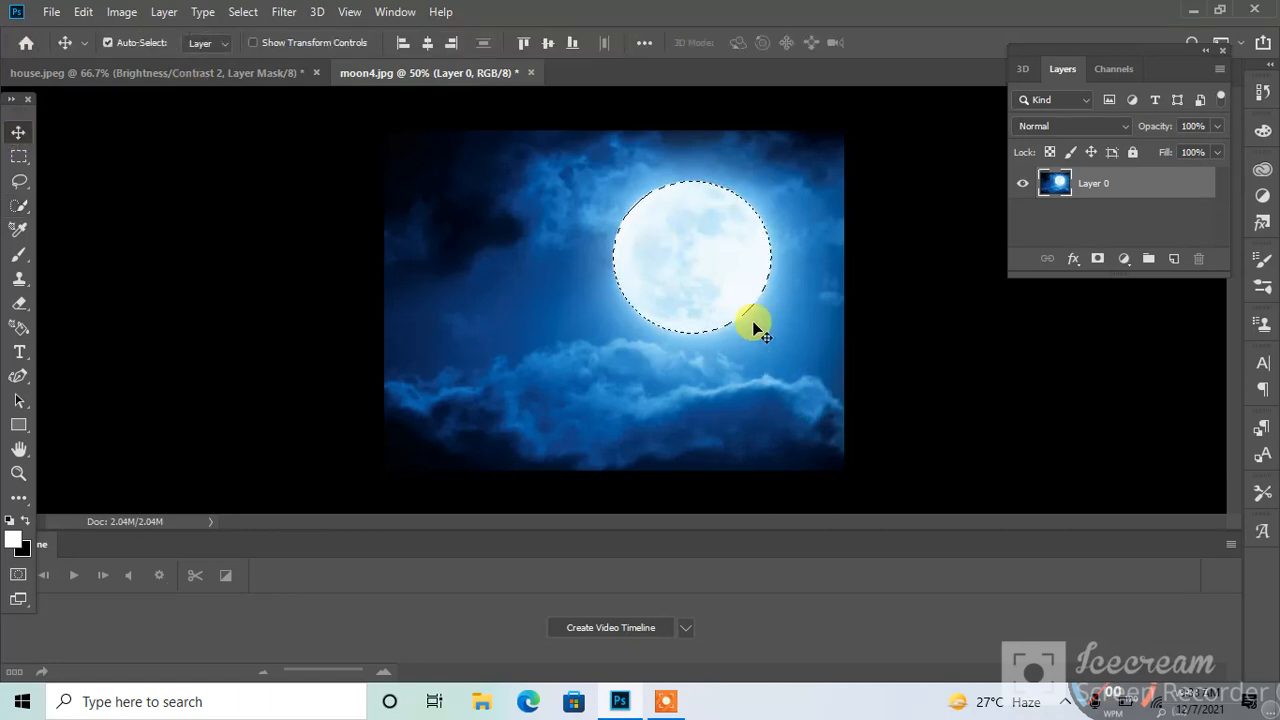
{"action": "left_click_drag", "start_coordinate": [714, 285], "coordinate": [407, 151]}
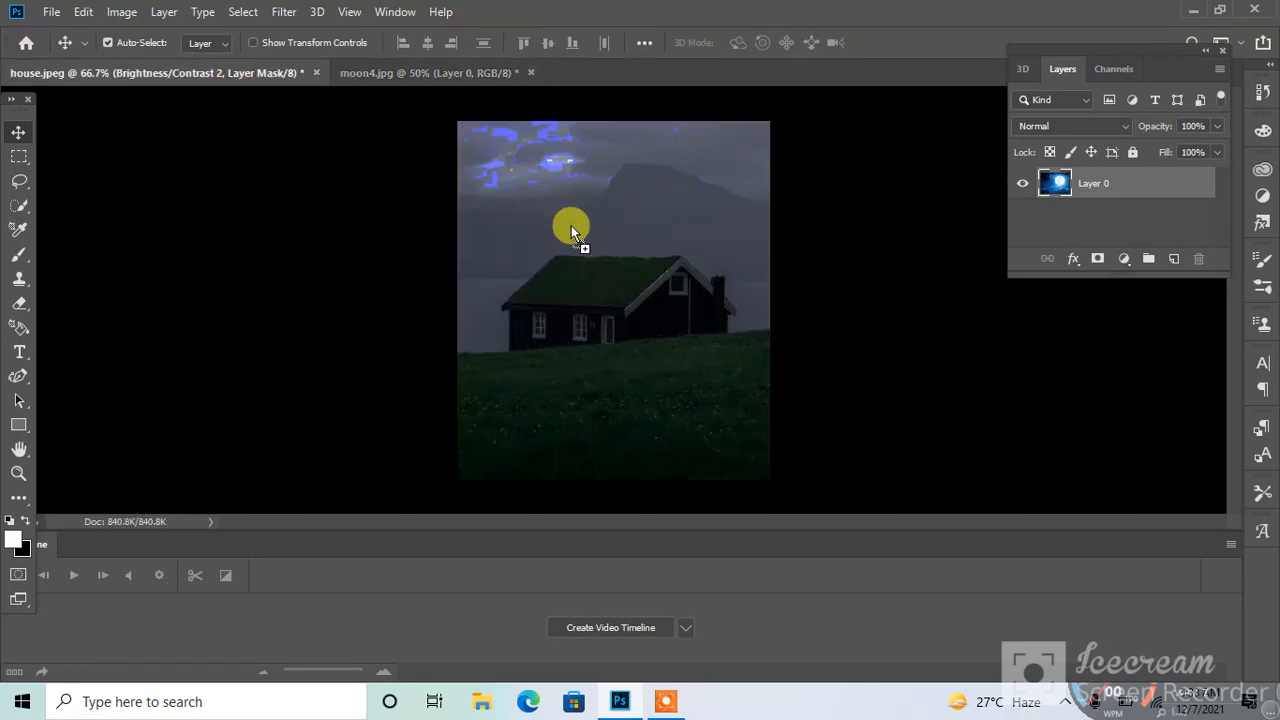
{"action": "left_click_drag", "start_coordinate": [571, 232], "coordinate": [658, 228]}
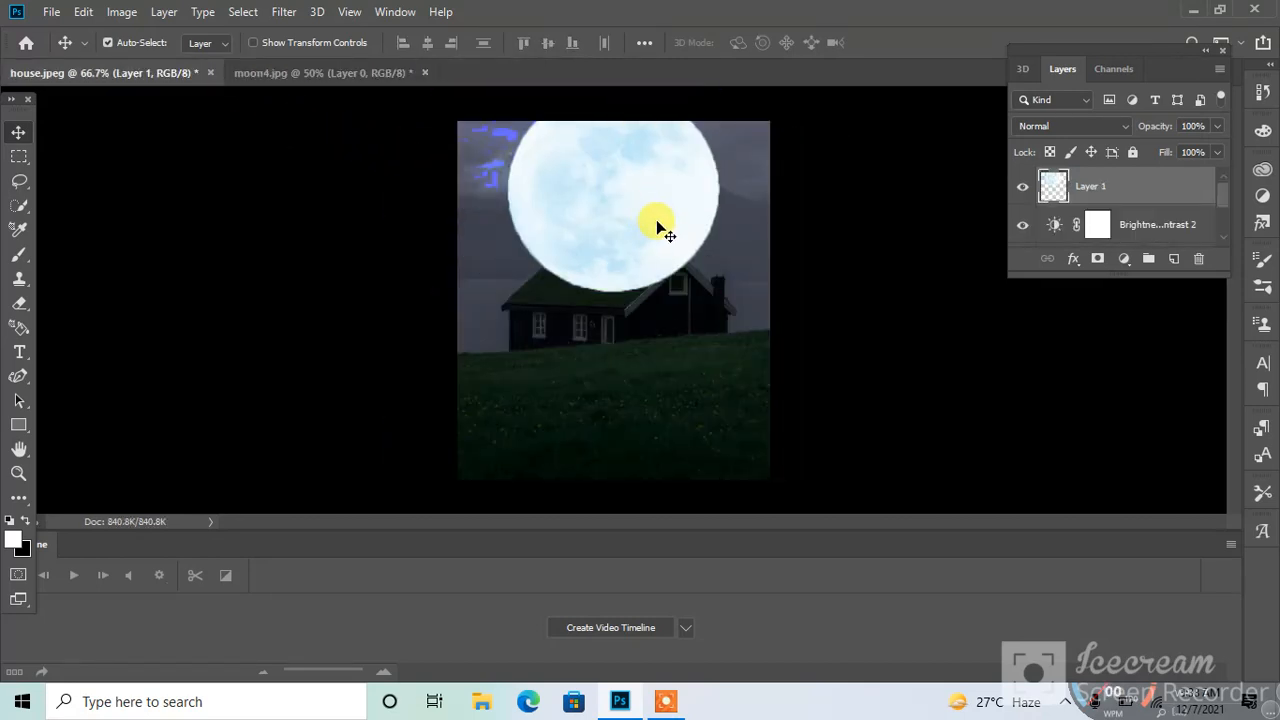
- Free-transform the moon down to about 58% and place it in the upper-left corner of the sky
{"action": "key", "text": "ctrl"}
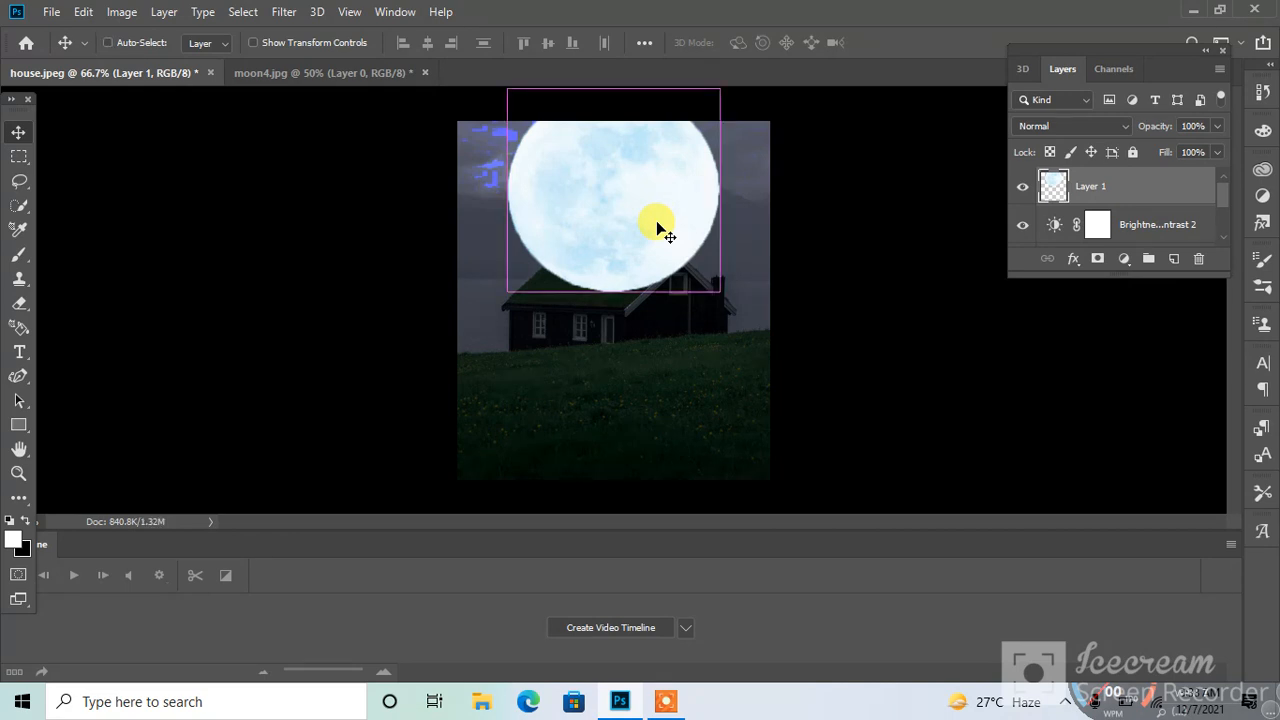
{"action": "key", "text": "ctrl+t"}
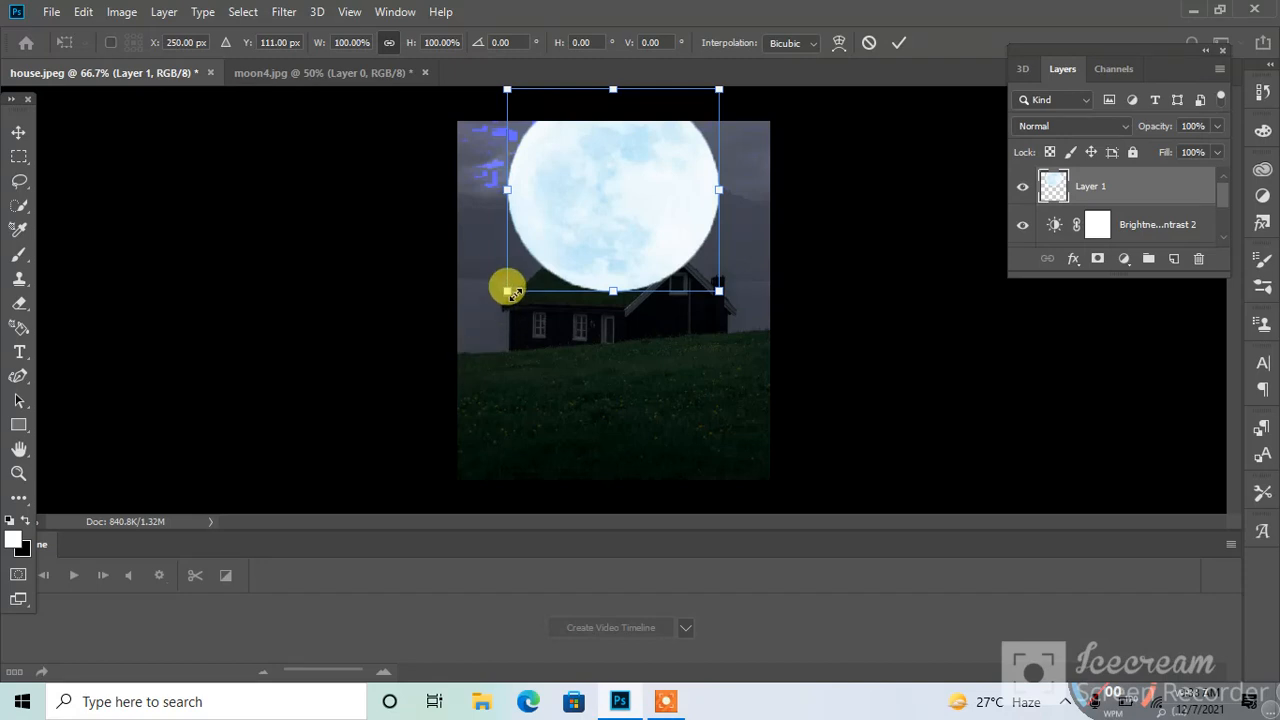
{"action": "left_click_drag", "start_coordinate": [508, 290], "coordinate": [558, 241]}
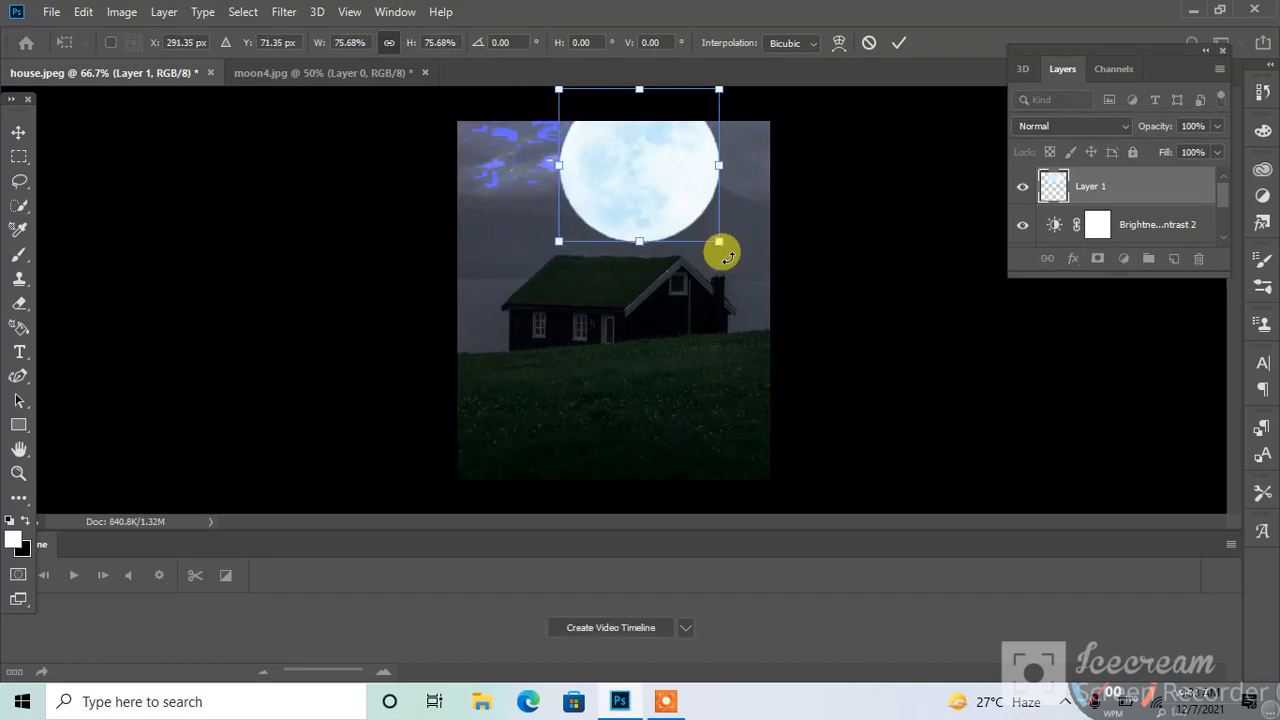
{"action": "left_click_drag", "start_coordinate": [718, 241], "coordinate": [679, 208]}
{"action": "left_click_drag", "start_coordinate": [609, 152], "coordinate": [521, 168]}
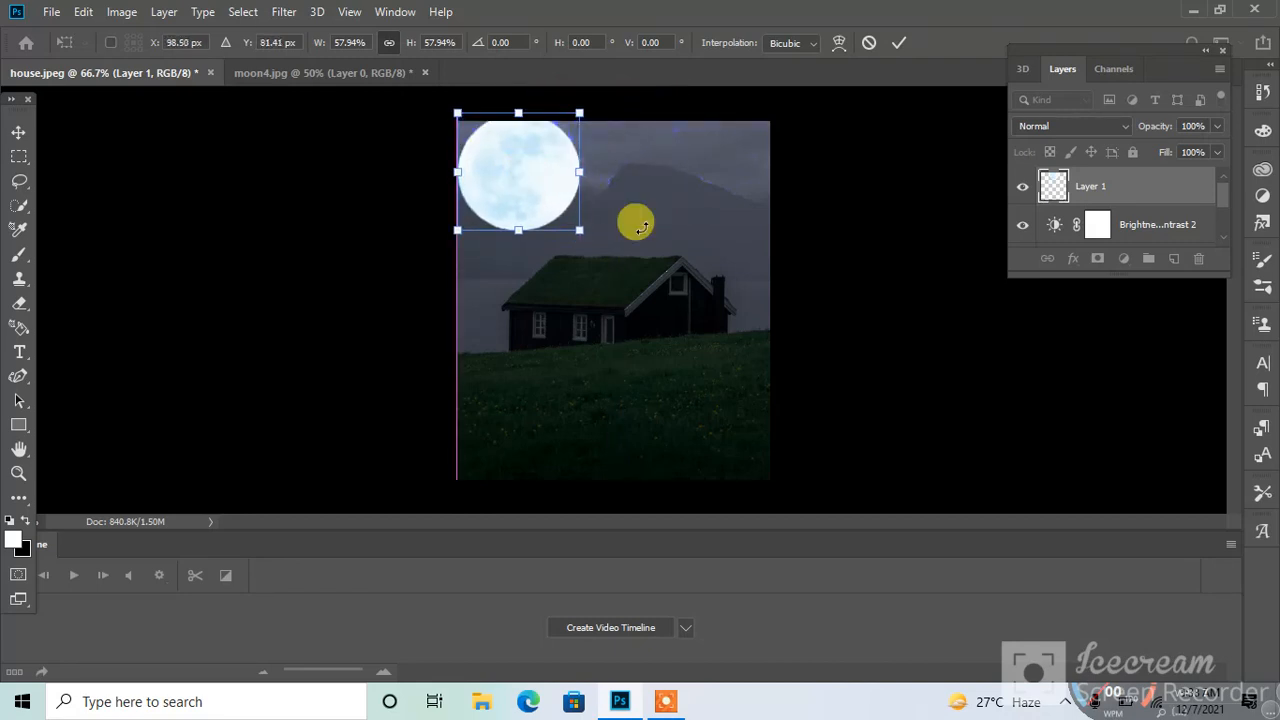
{"action": "key", "text": "Return"}
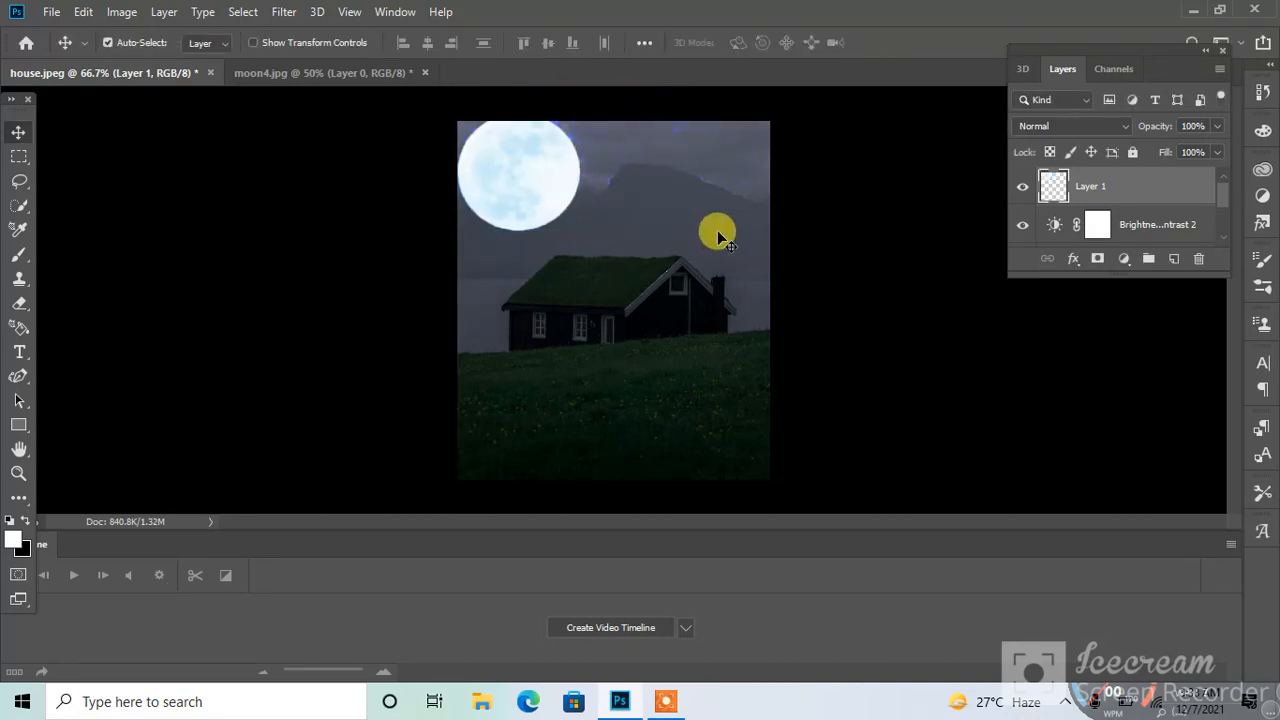
- Close moon4.jpg without saving its changes
{"action": "left_click", "coordinate": [427, 71]}
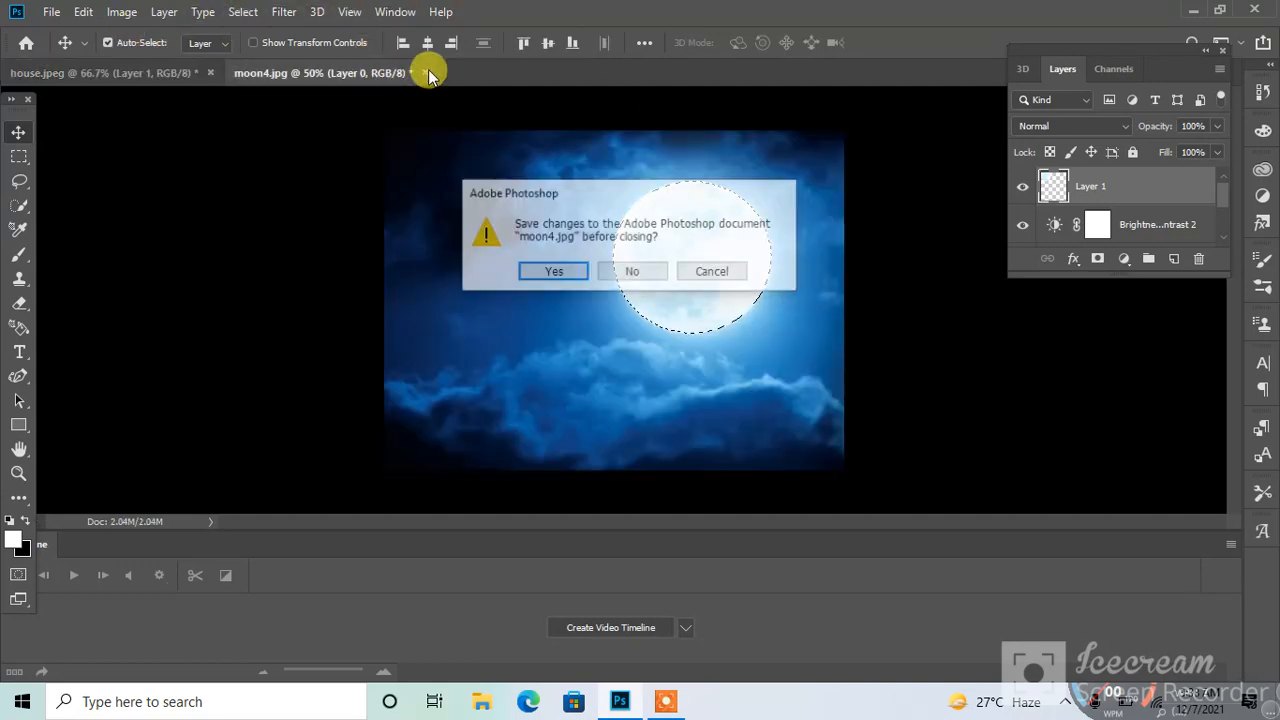
{"action": "left_click", "coordinate": [643, 273]}
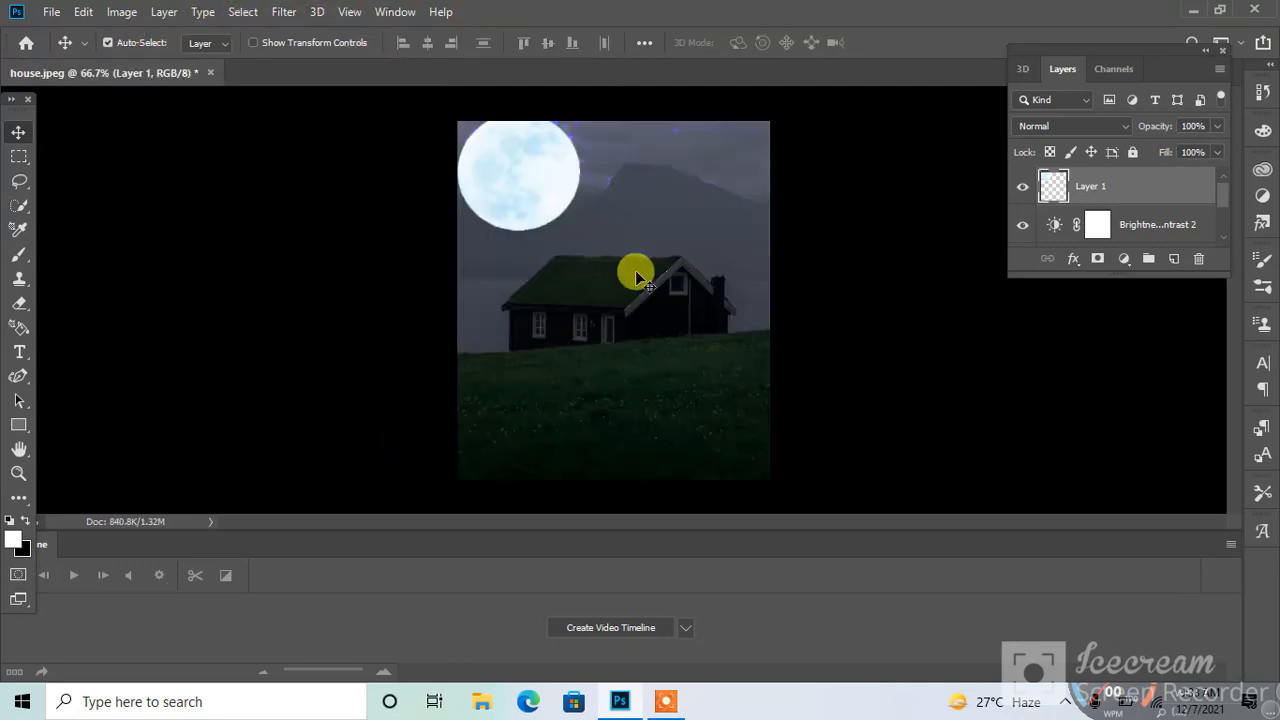
- Open the haunted-house picture images.jpg from the Downloads folder and unlock its background layer
{"action": "left_click", "coordinate": [44, 12]}
{"action": "left_click", "coordinate": [40, 42]}
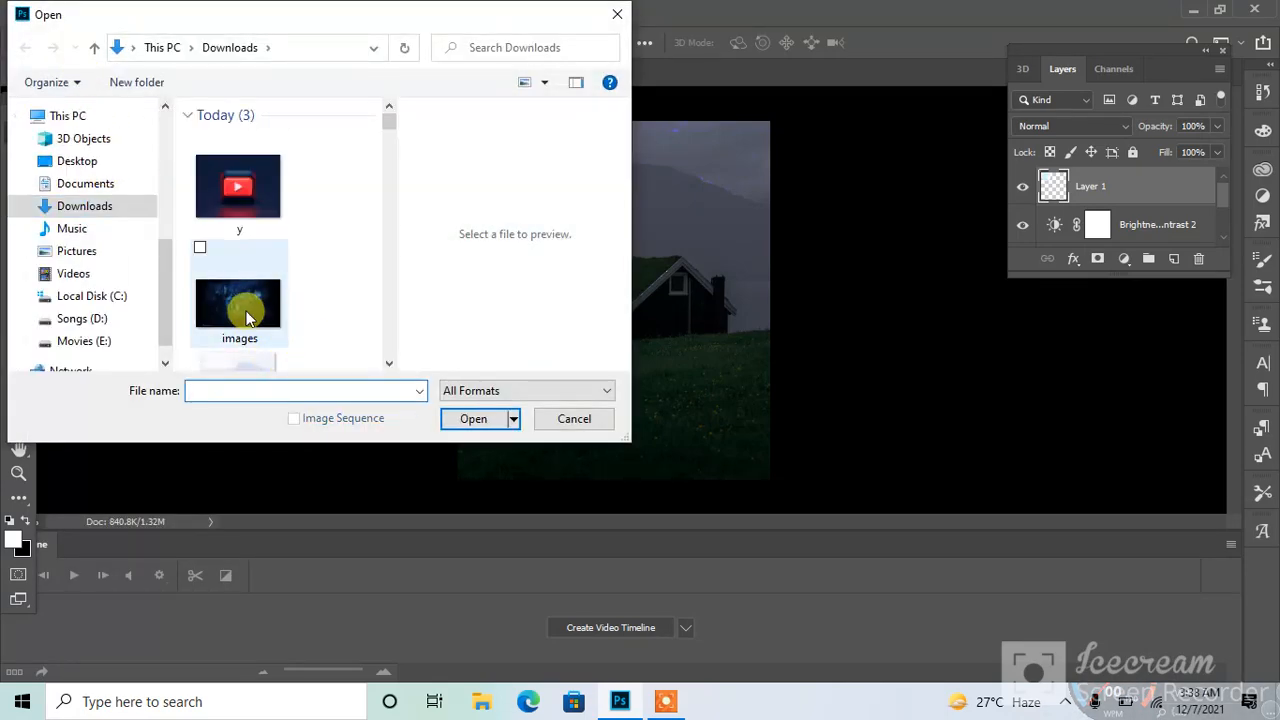
{"action": "double_click", "coordinate": [246, 316]}
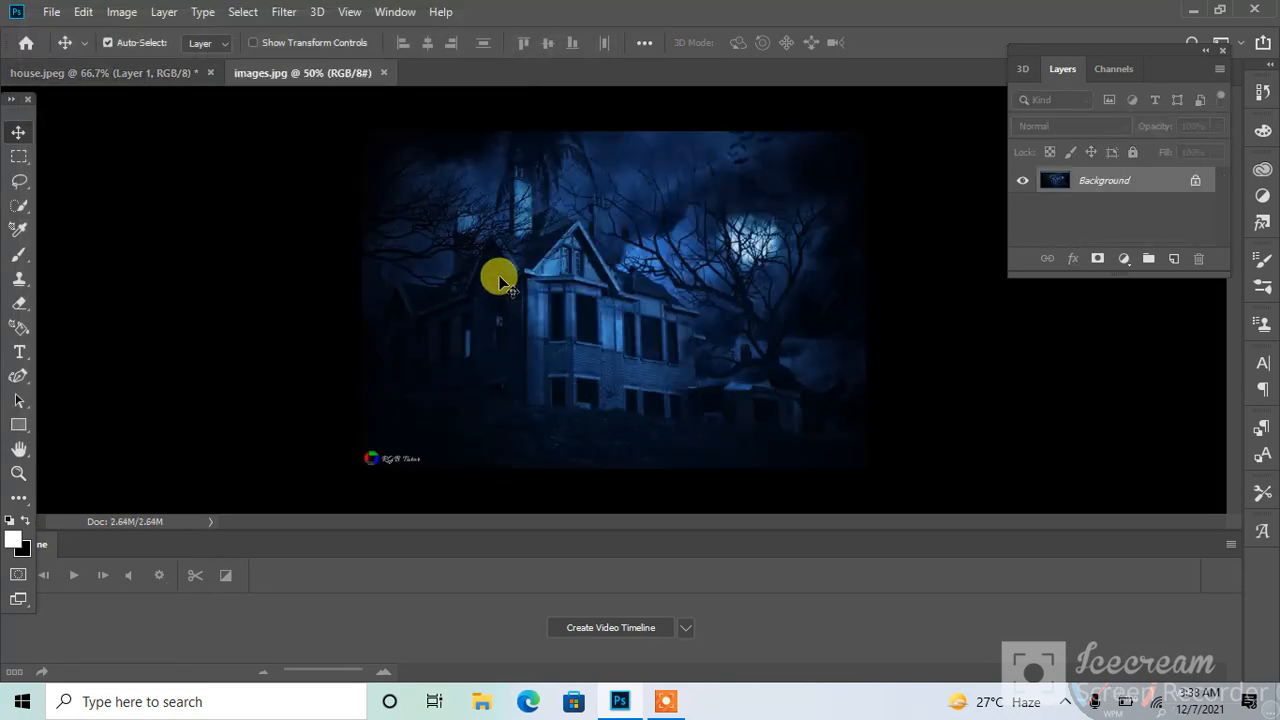
{"action": "left_click", "coordinate": [1195, 180]}
{"action": "left_click", "coordinate": [1125, 260]}
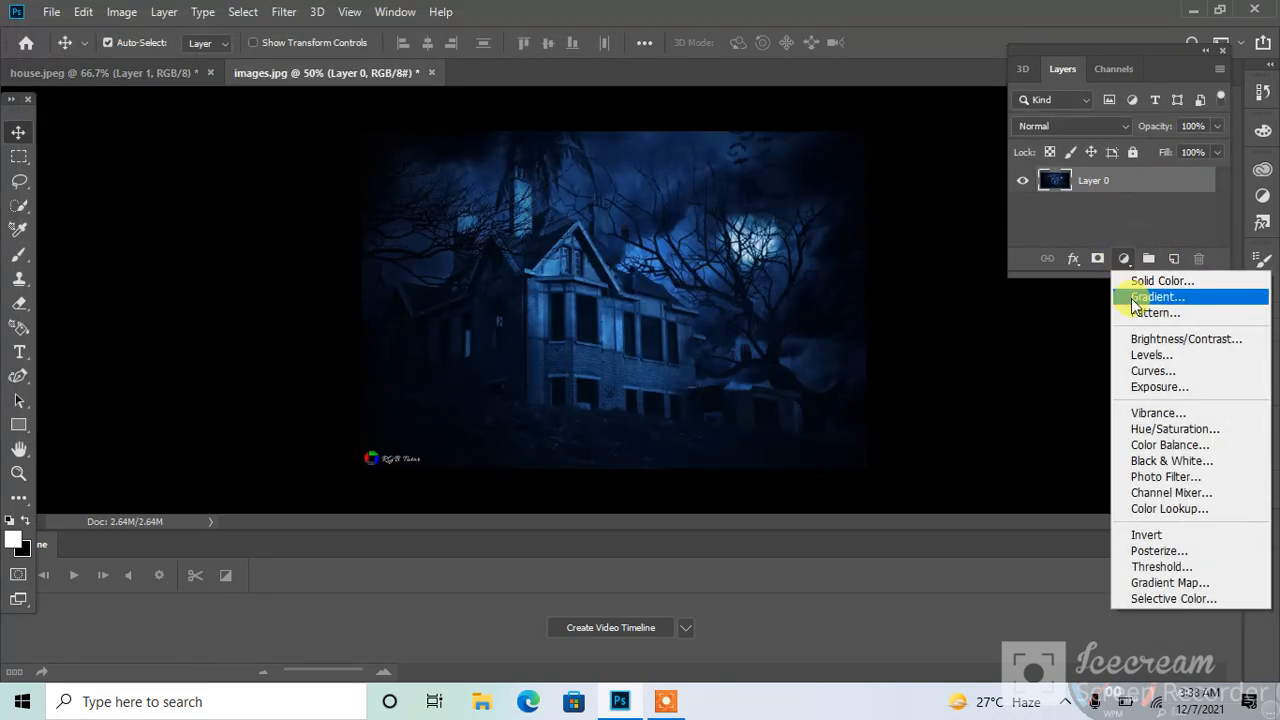
{"action": "left_click", "coordinate": [1130, 293]}
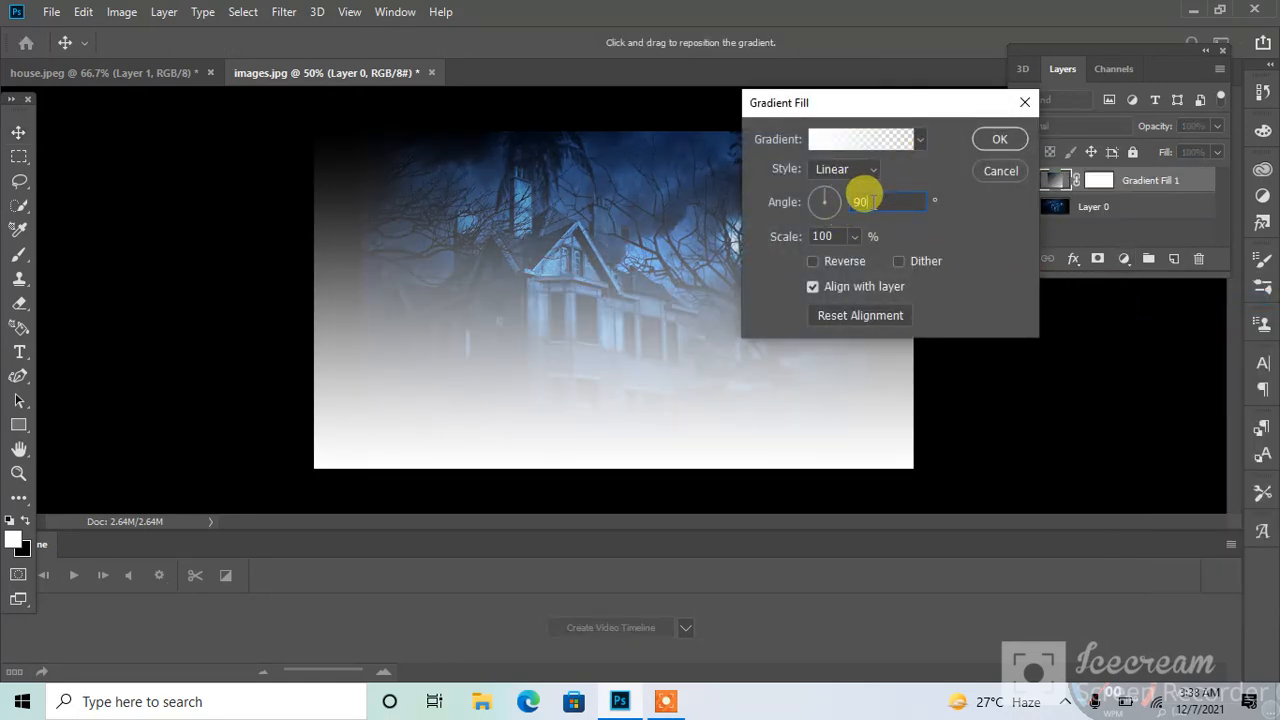
{"action": "key", "text": "BackSpace"}
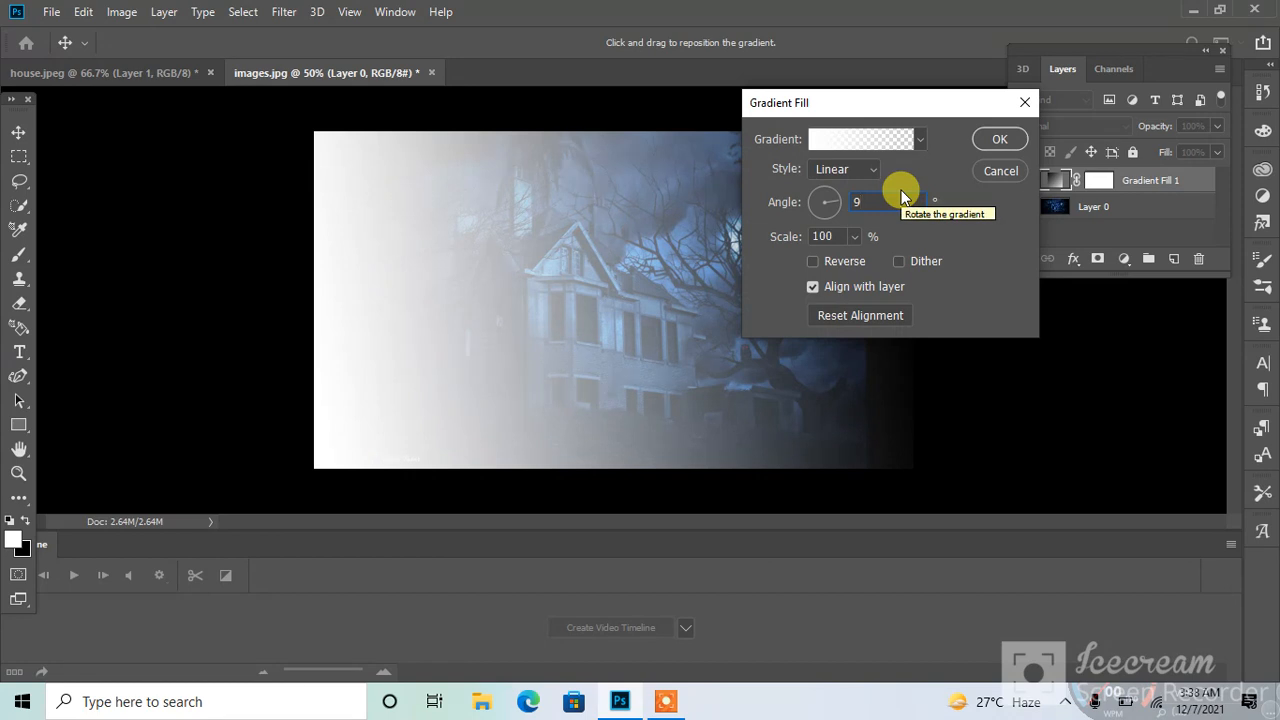
{"action": "left_click", "coordinate": [1000, 171]}
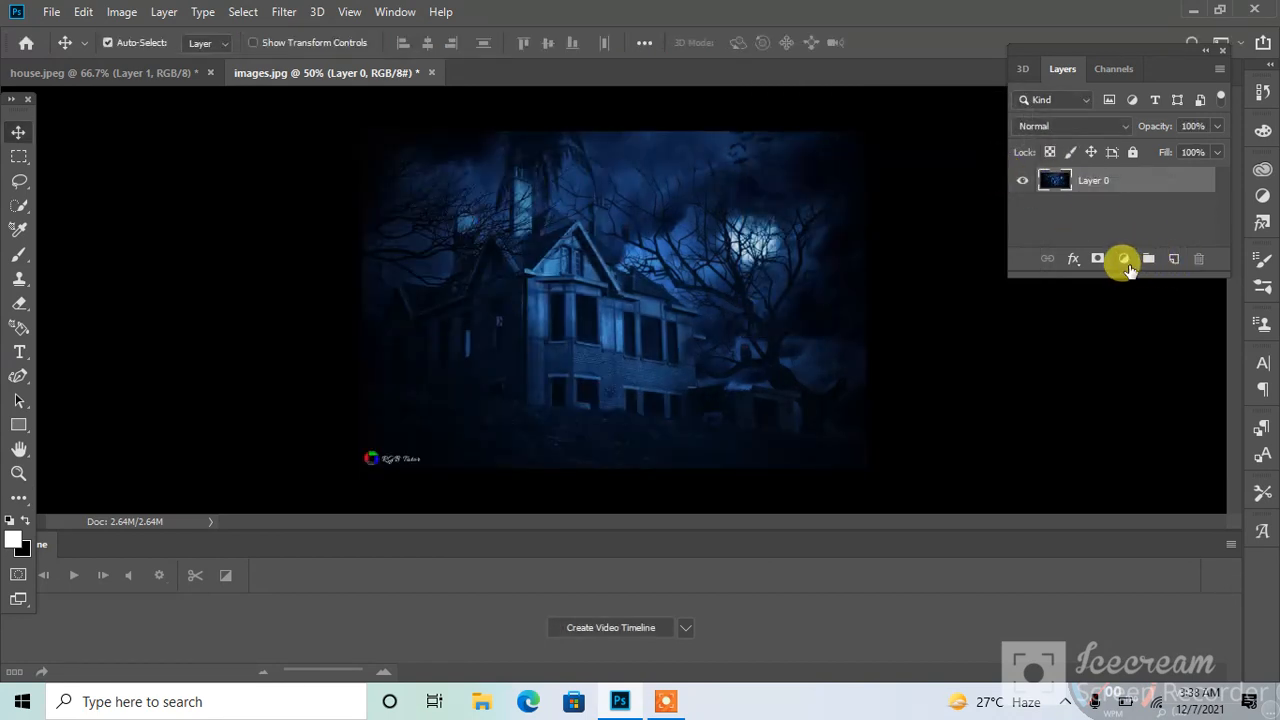
{"action": "left_click", "coordinate": [1125, 260]}
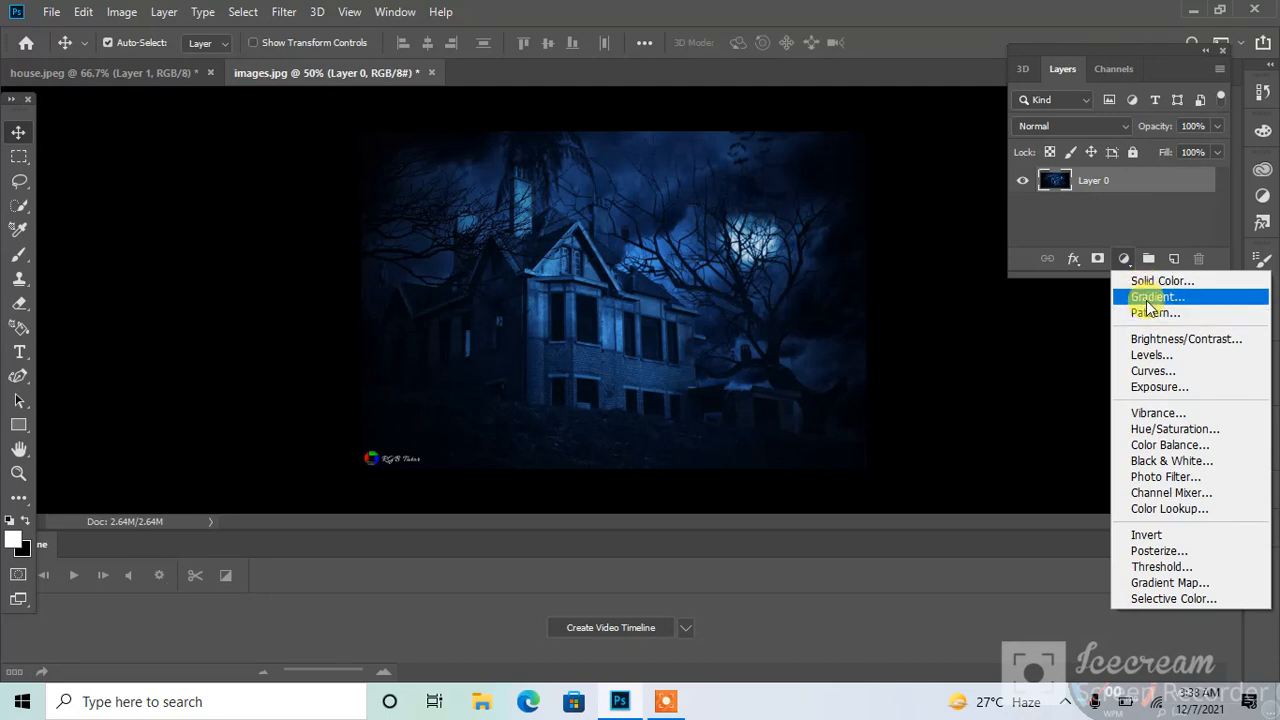
{"action": "left_click", "coordinate": [1150, 298]}
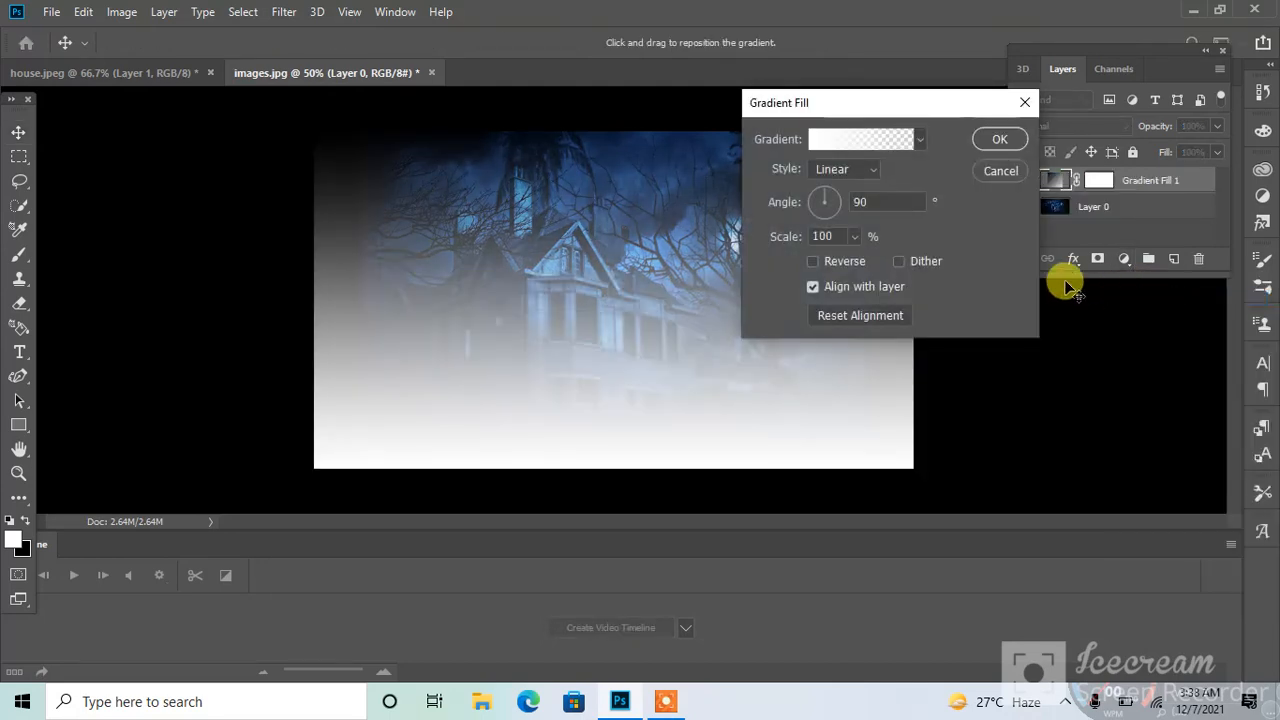
{"action": "left_click", "coordinate": [999, 171]}
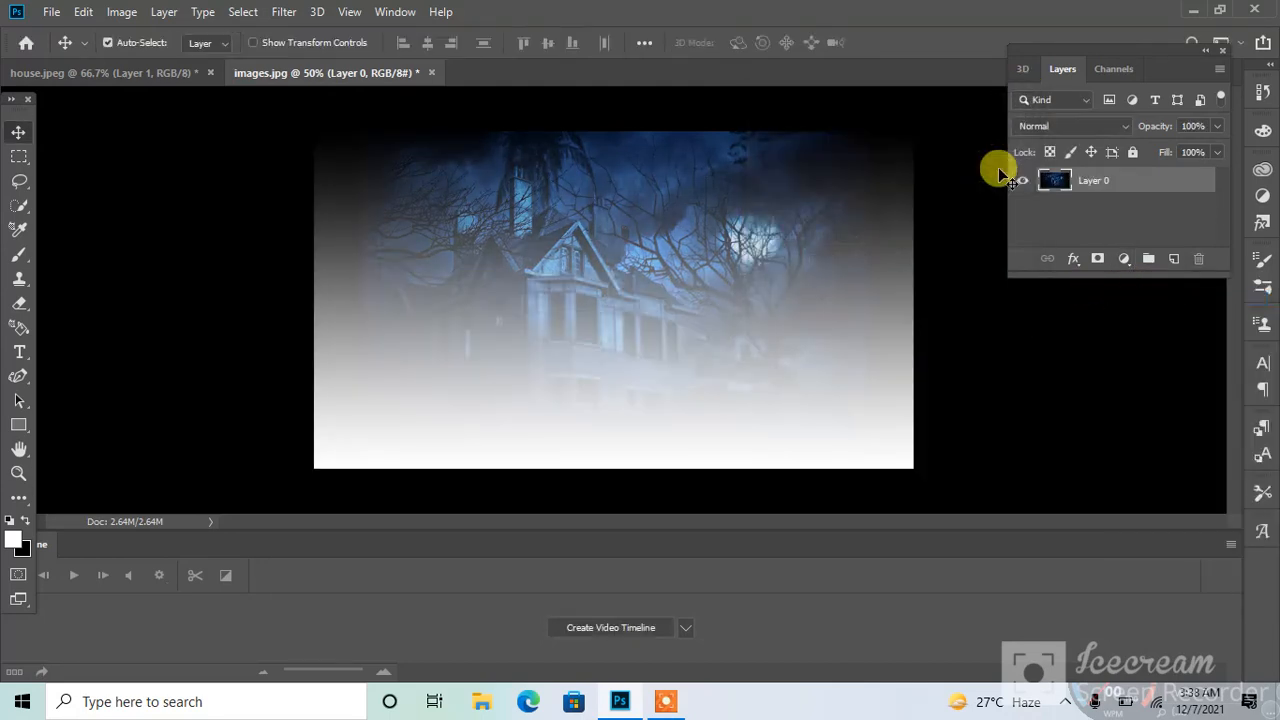
- Add a Brightness/Contrast adjustment layer with brightness -58 and contrast -29 to images.jpg, and give it a vector mask
{"action": "left_click", "coordinate": [1123, 259]}
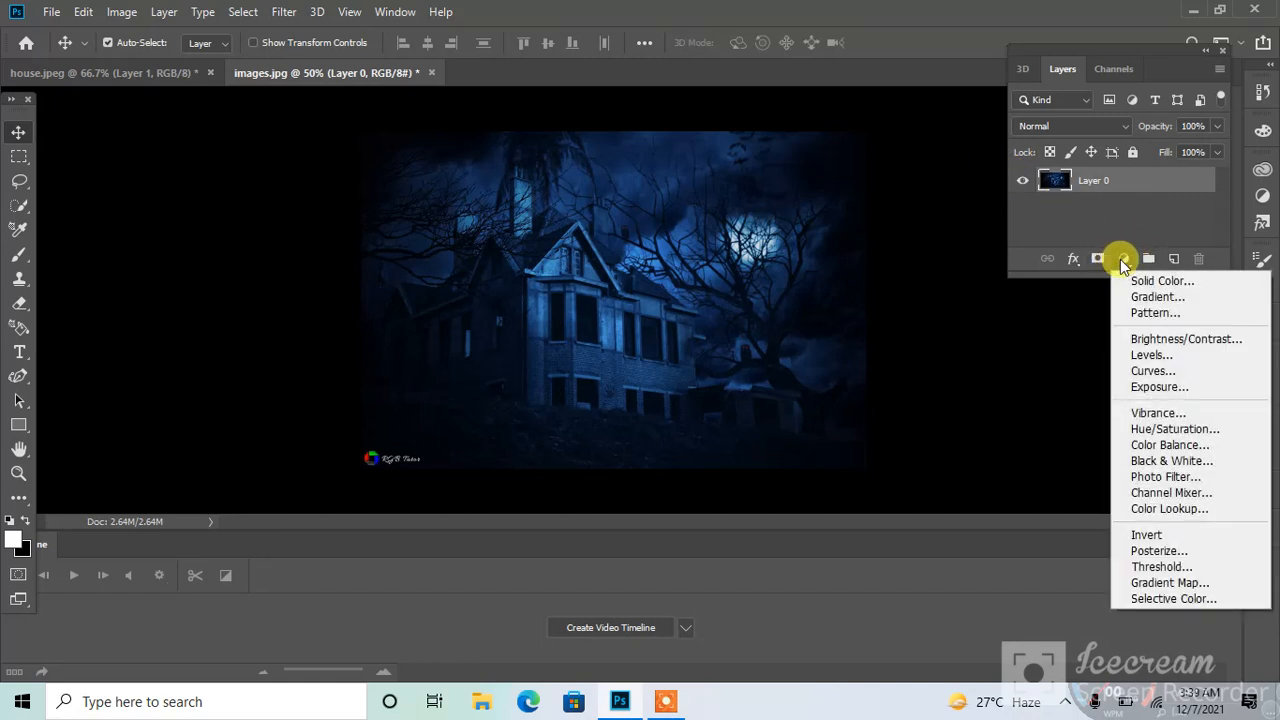
{"action": "left_click", "coordinate": [1168, 340]}
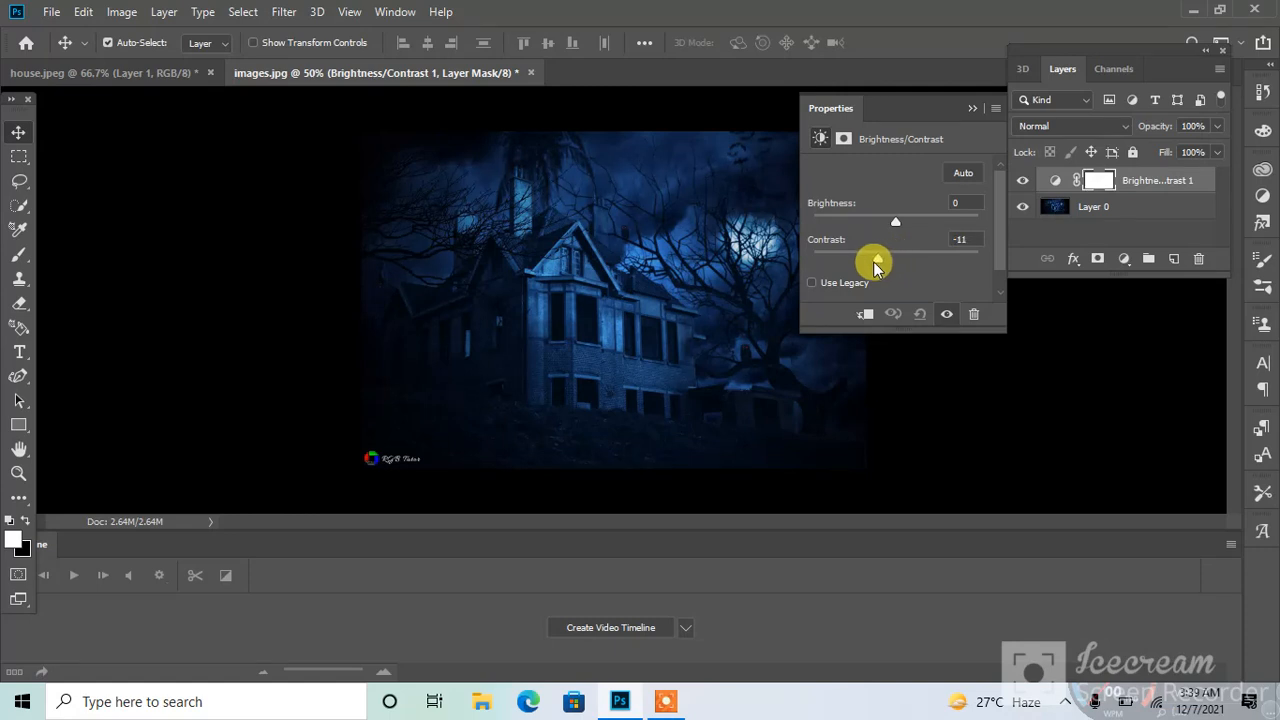
{"action": "left_click_drag", "start_coordinate": [875, 265], "coordinate": [865, 227]}
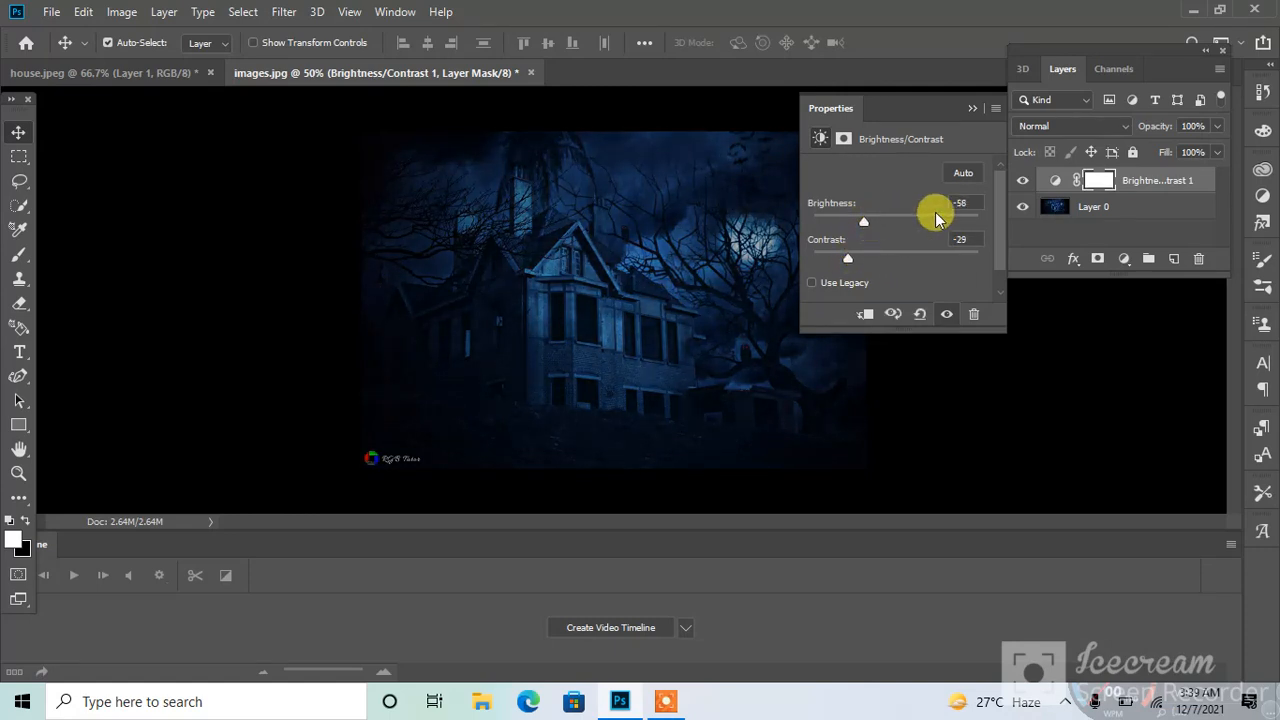
{"action": "left_click", "coordinate": [1098, 261]}
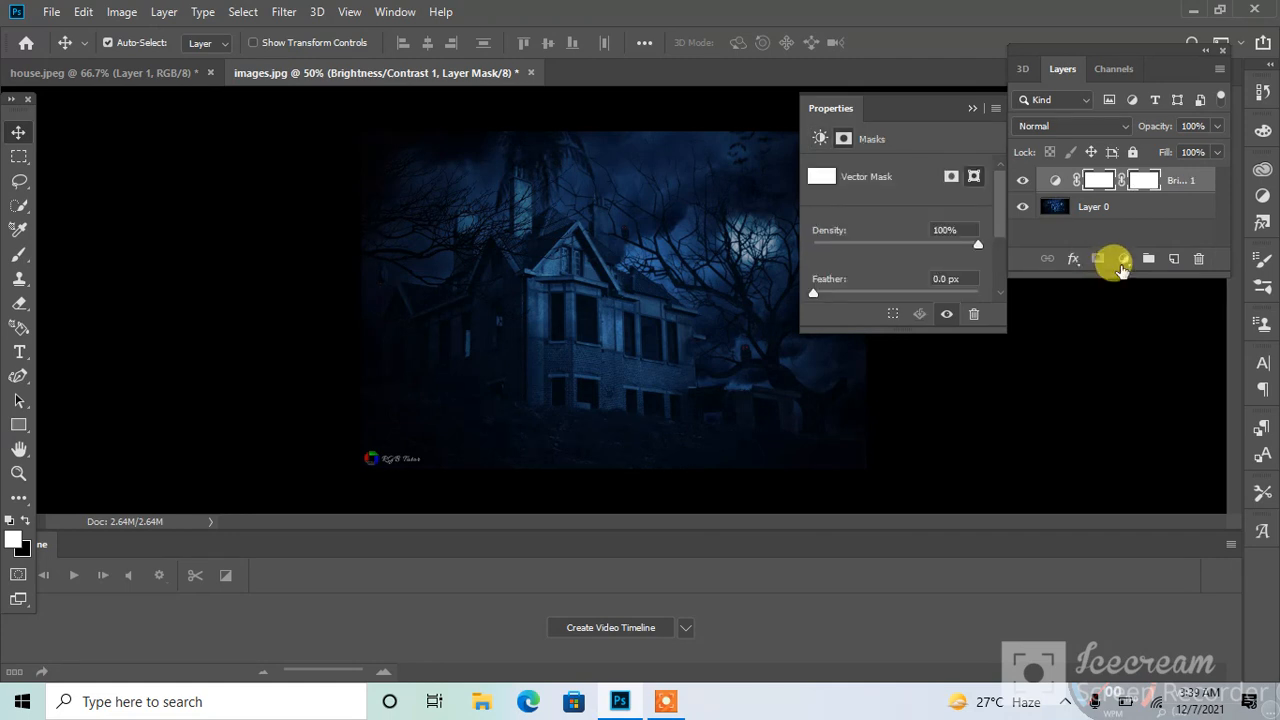
- Add a Levels adjustment layer above the Brightness/Contrast layer and darken the haunted-house picture slightly
{"action": "left_click", "coordinate": [1122, 259]}
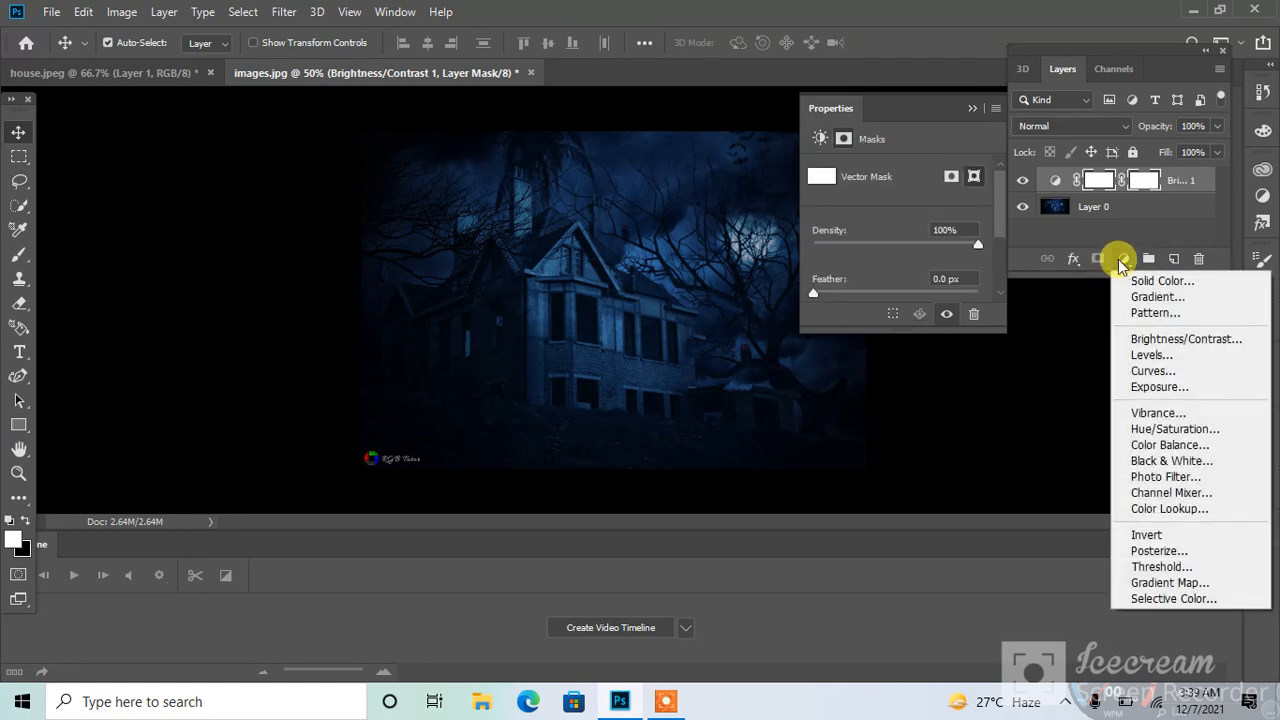
{"action": "left_click", "coordinate": [1166, 356]}
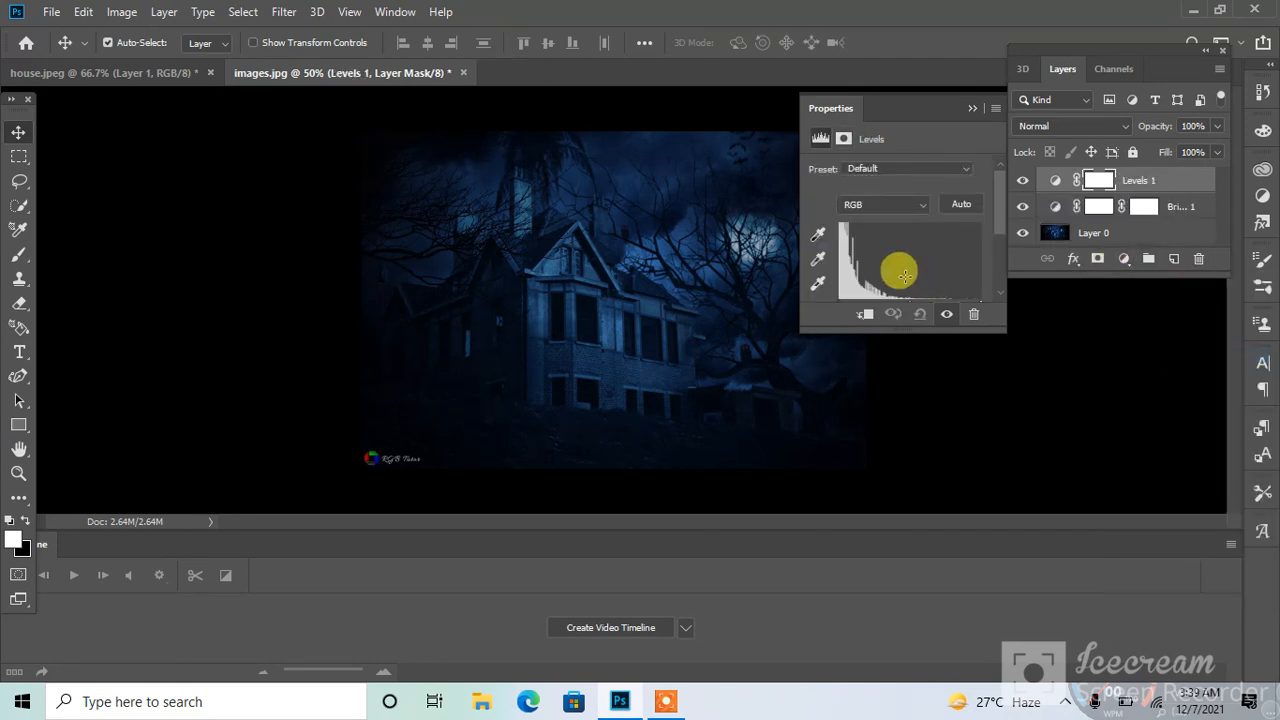
{"action": "left_click", "coordinate": [971, 110]}
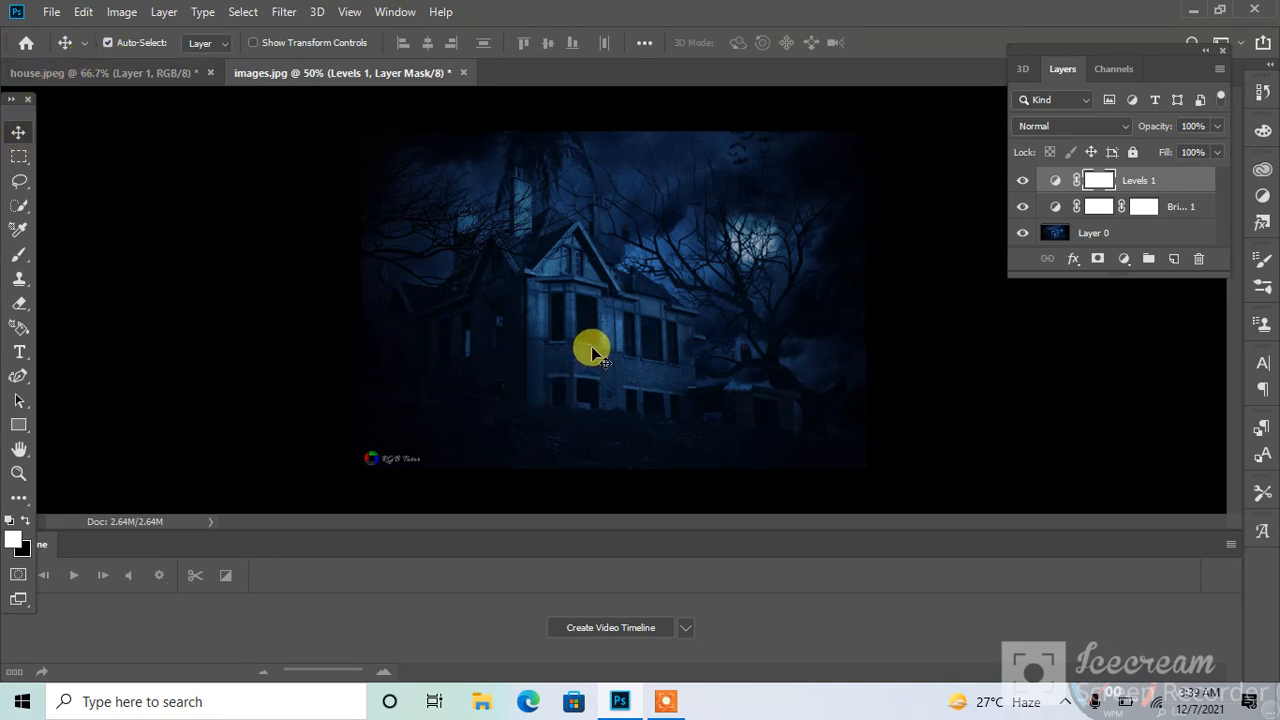
- Copy the haunted-house picture into house.jpeg as a new layer, scaled to about 37% and placed over the grass below the house
{"action": "left_click_drag", "start_coordinate": [591, 346], "coordinate": [351, 256]}
{"action": "left_click_drag", "start_coordinate": [612, 398], "coordinate": [671, 435]}
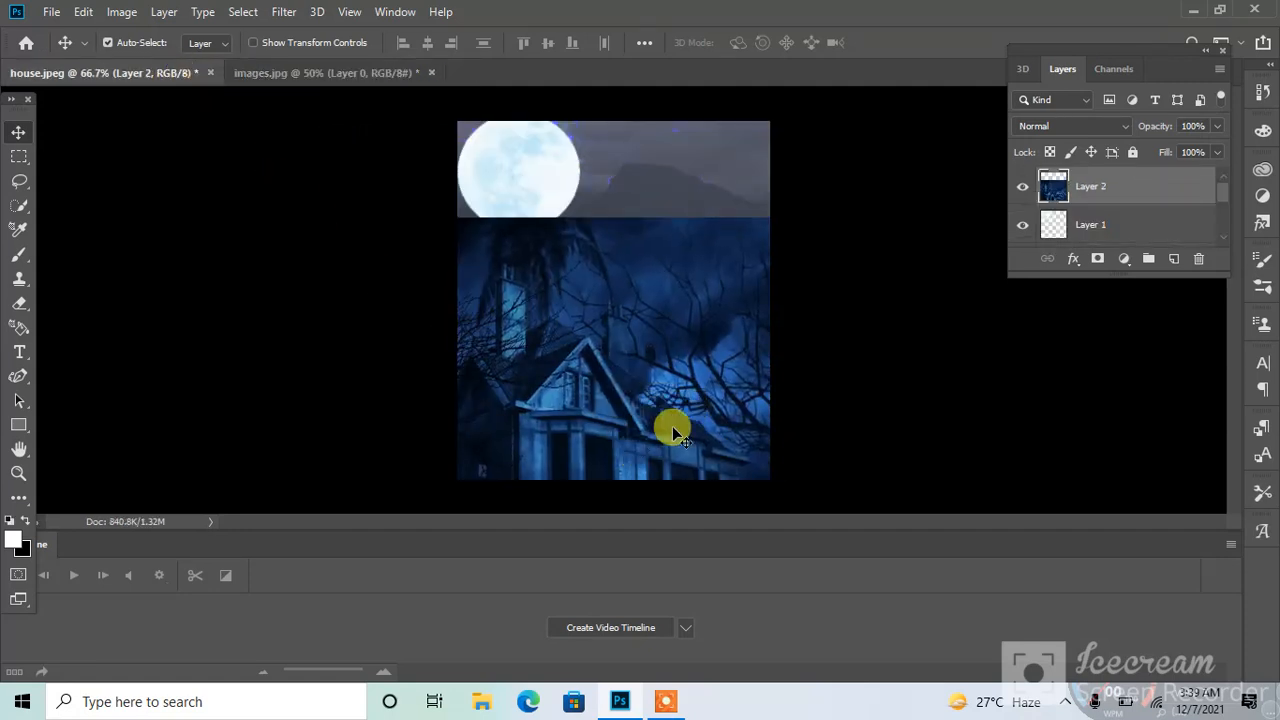
{"action": "key", "text": "ctrl+t"}
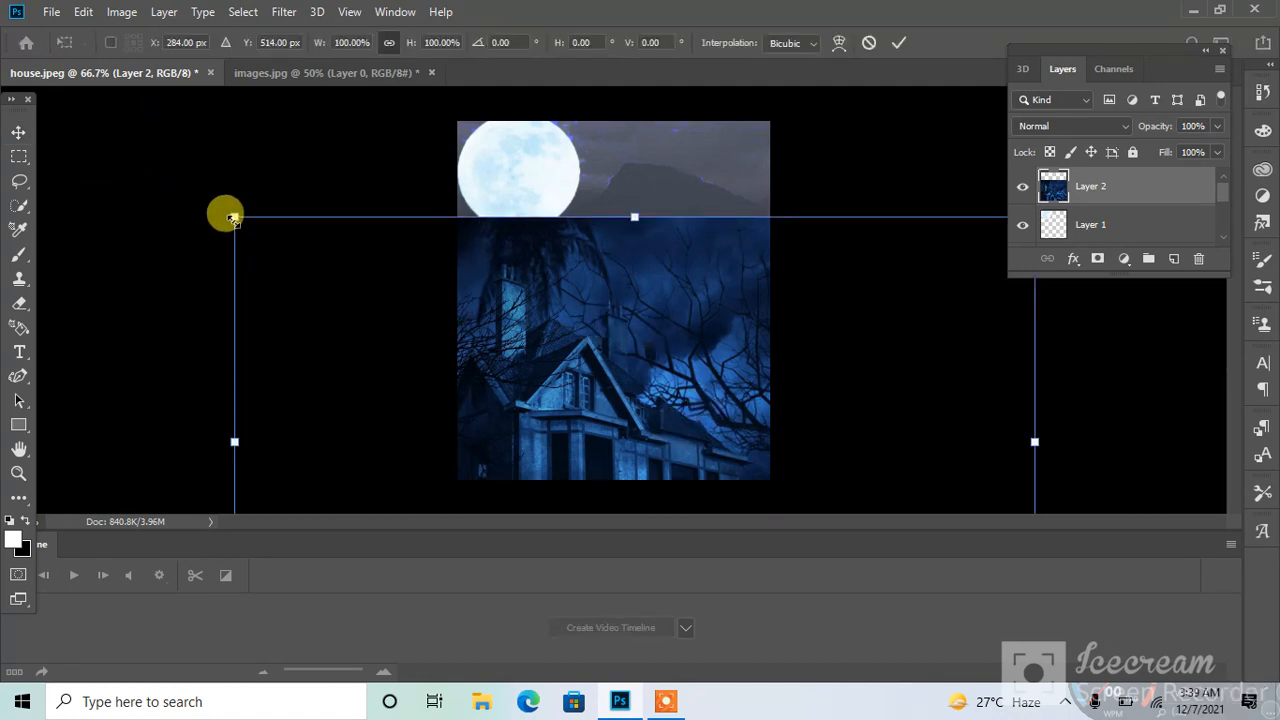
{"action": "left_click_drag", "start_coordinate": [232, 217], "coordinate": [426, 292]}
{"action": "left_click_drag", "start_coordinate": [681, 397], "coordinate": [608, 244]}
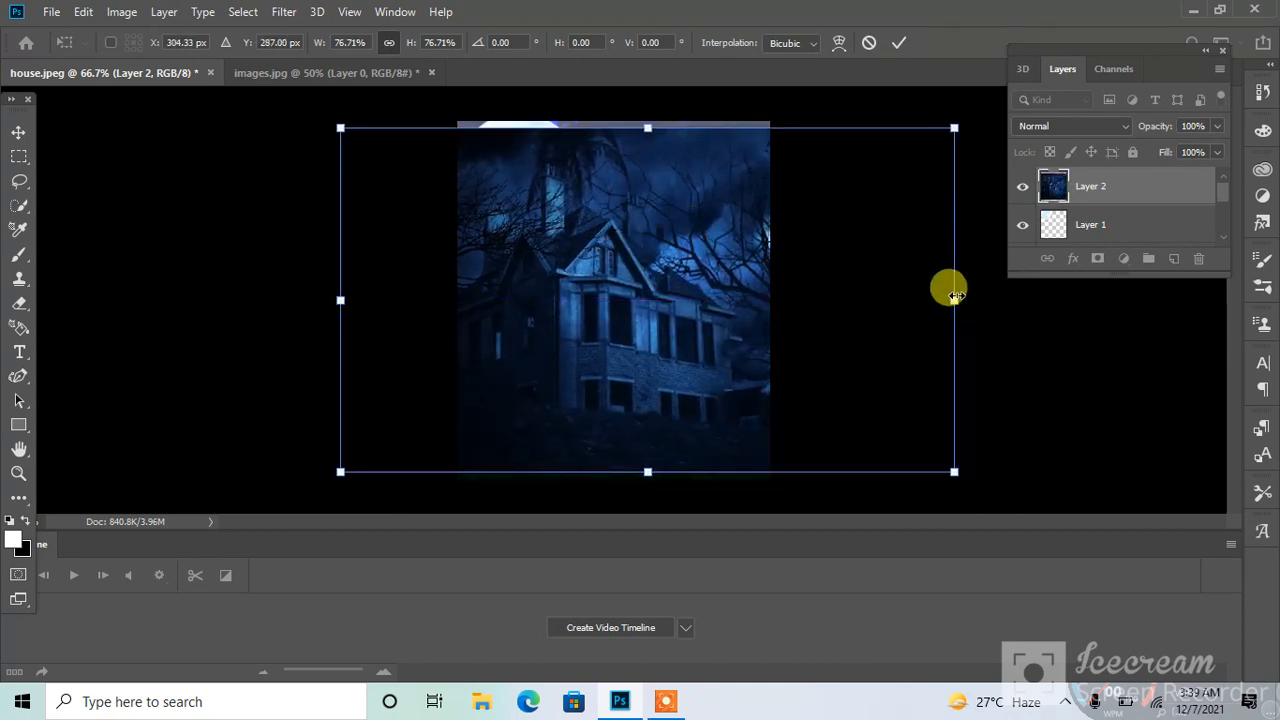
{"action": "left_click_drag", "start_coordinate": [955, 299], "coordinate": [784, 305]}
{"action": "left_click_drag", "start_coordinate": [341, 298], "coordinate": [500, 290]}
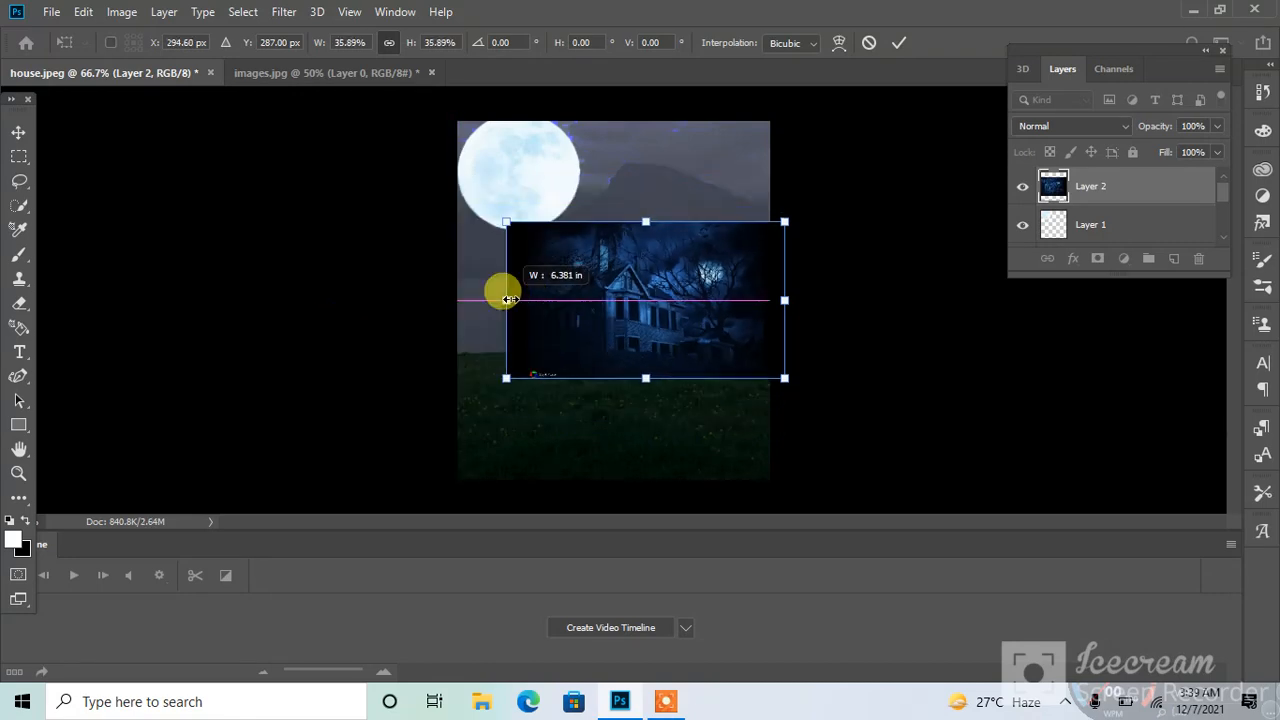
{"action": "left_click_drag", "start_coordinate": [649, 297], "coordinate": [591, 408]}
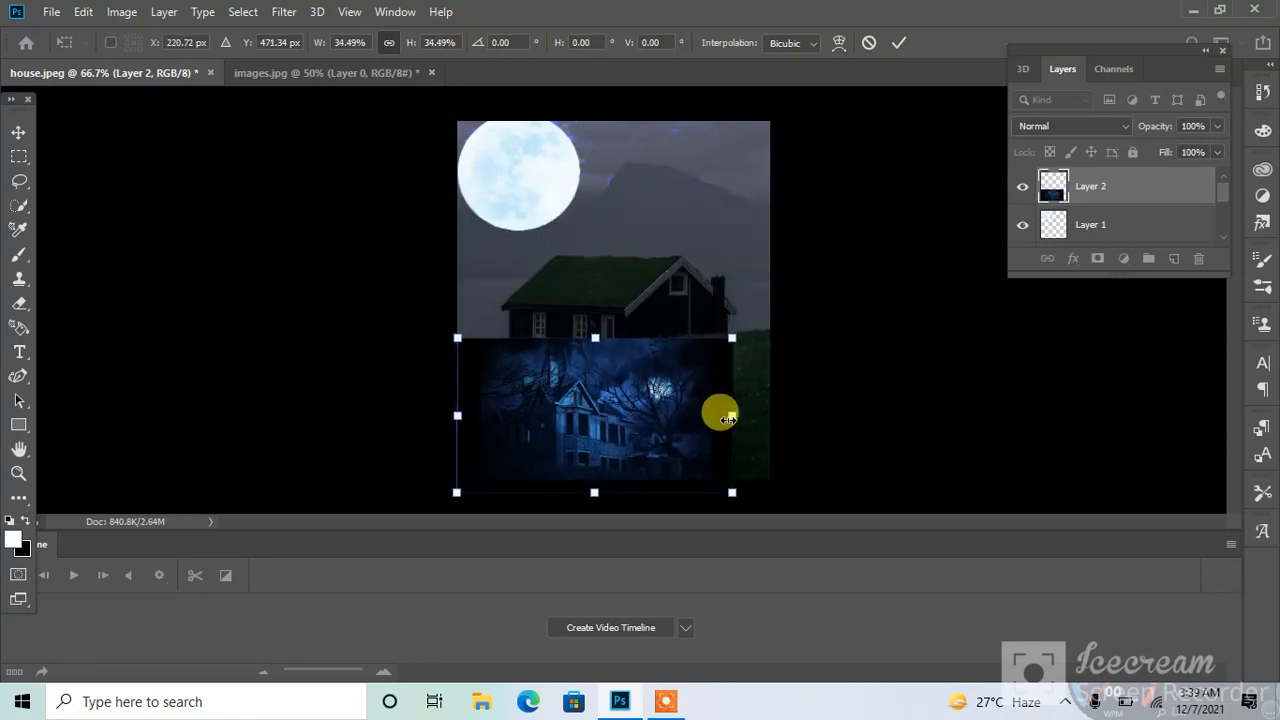
{"action": "left_click_drag", "start_coordinate": [731, 413], "coordinate": [753, 411]}
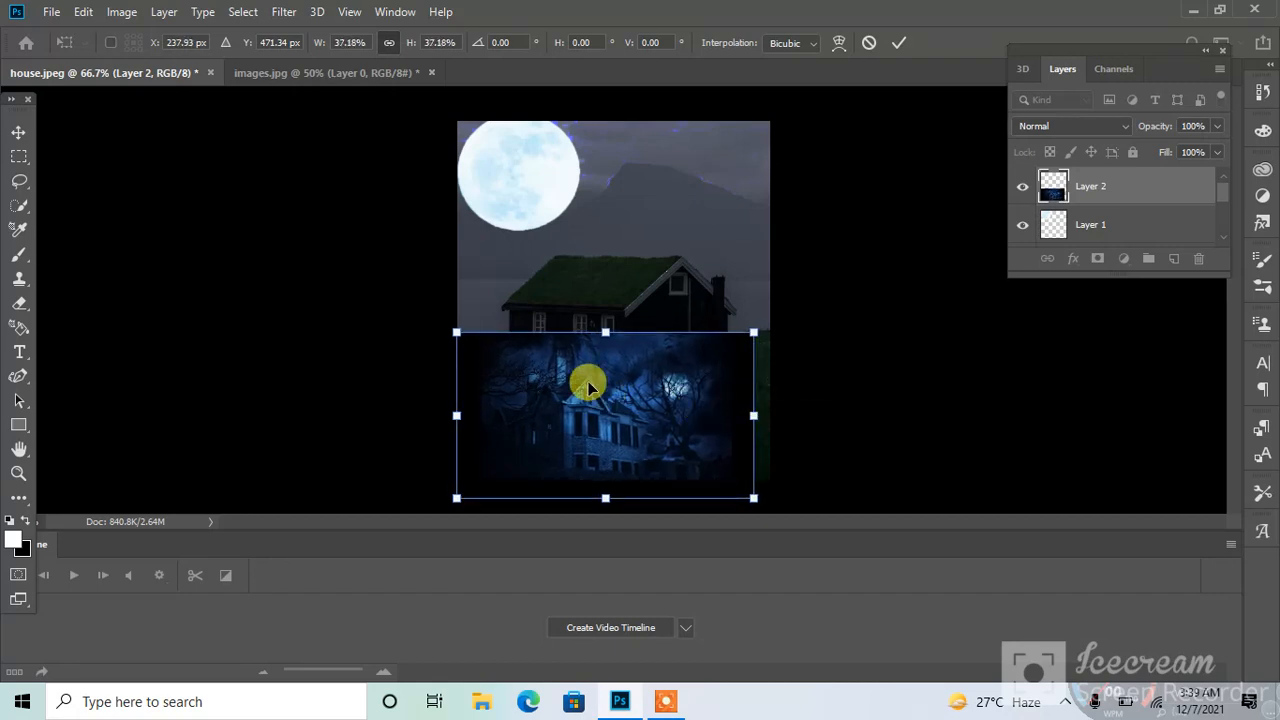
{"action": "mouse_move", "coordinate": [594, 368]}
{"action": "left_mouse_down"}
{"action": "mouse_move", "coordinate": [586, 386]}
{"action": "mouse_move", "coordinate": [575, 377]}
{"action": "left_mouse_up"}
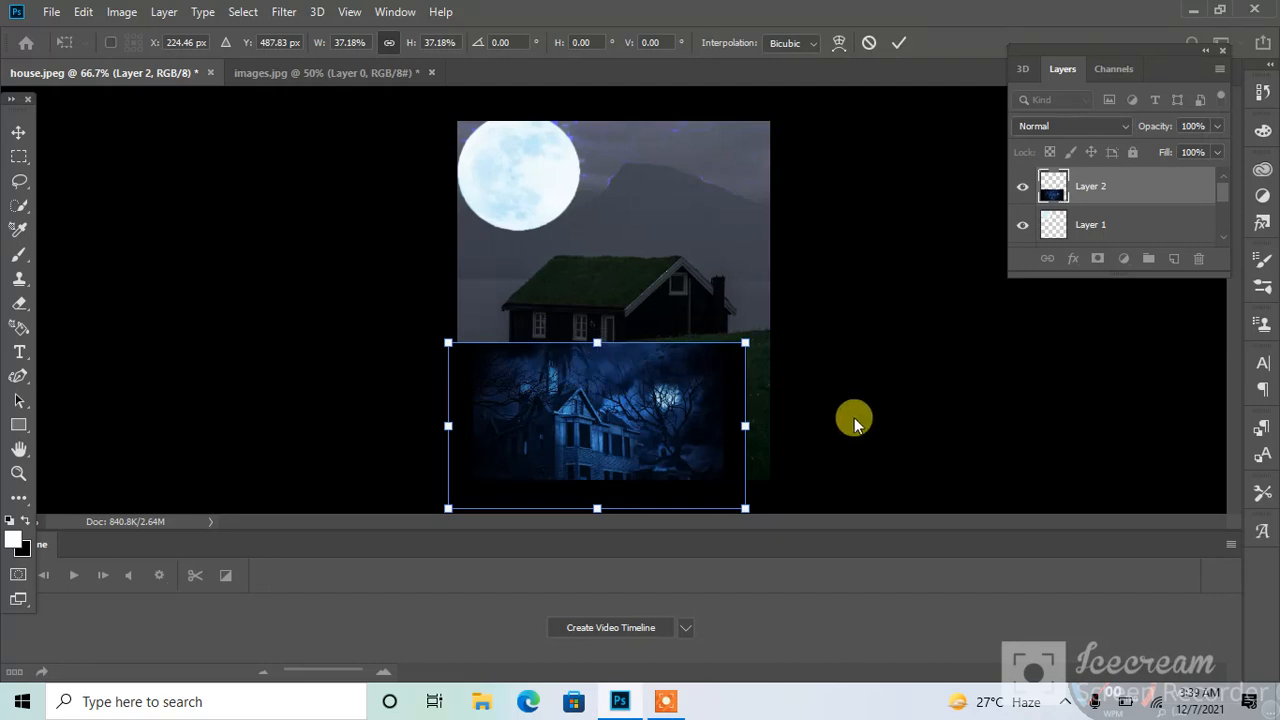
{"action": "key", "text": "Return"}
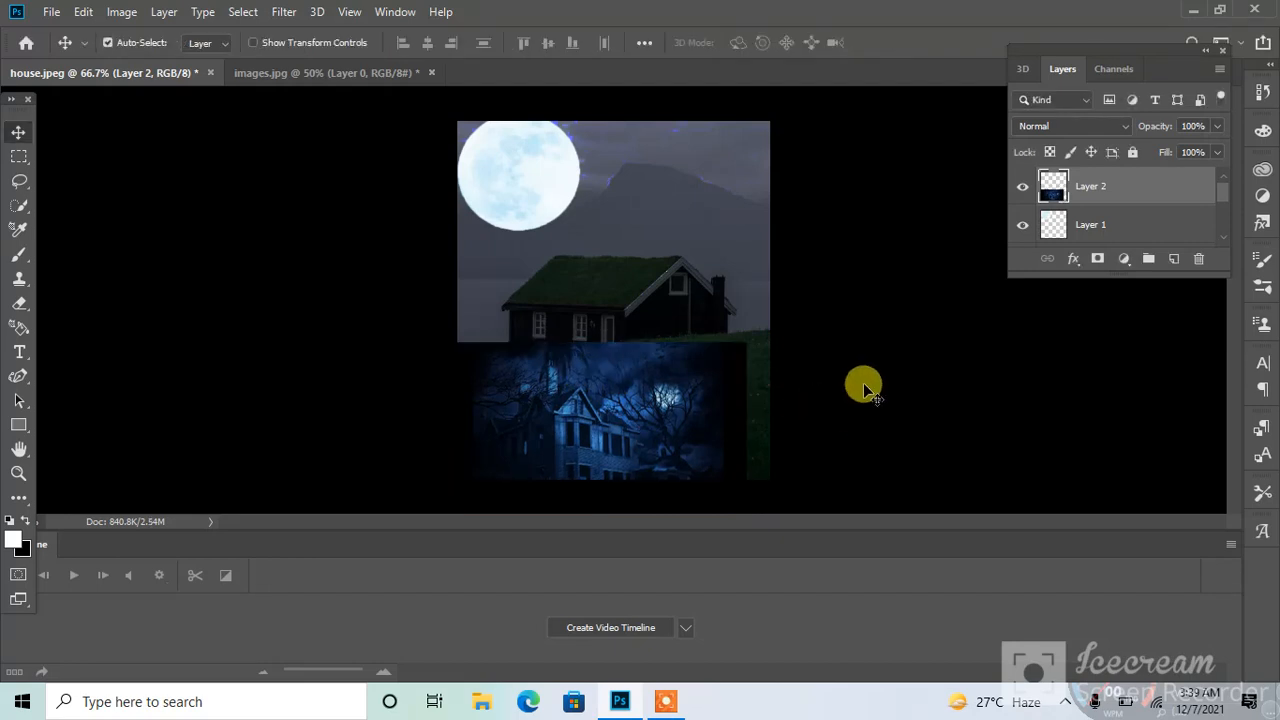
- Open cute girl.jpg from the Downloads folder and unlock its background layer
{"action": "left_click", "coordinate": [665, 702]}
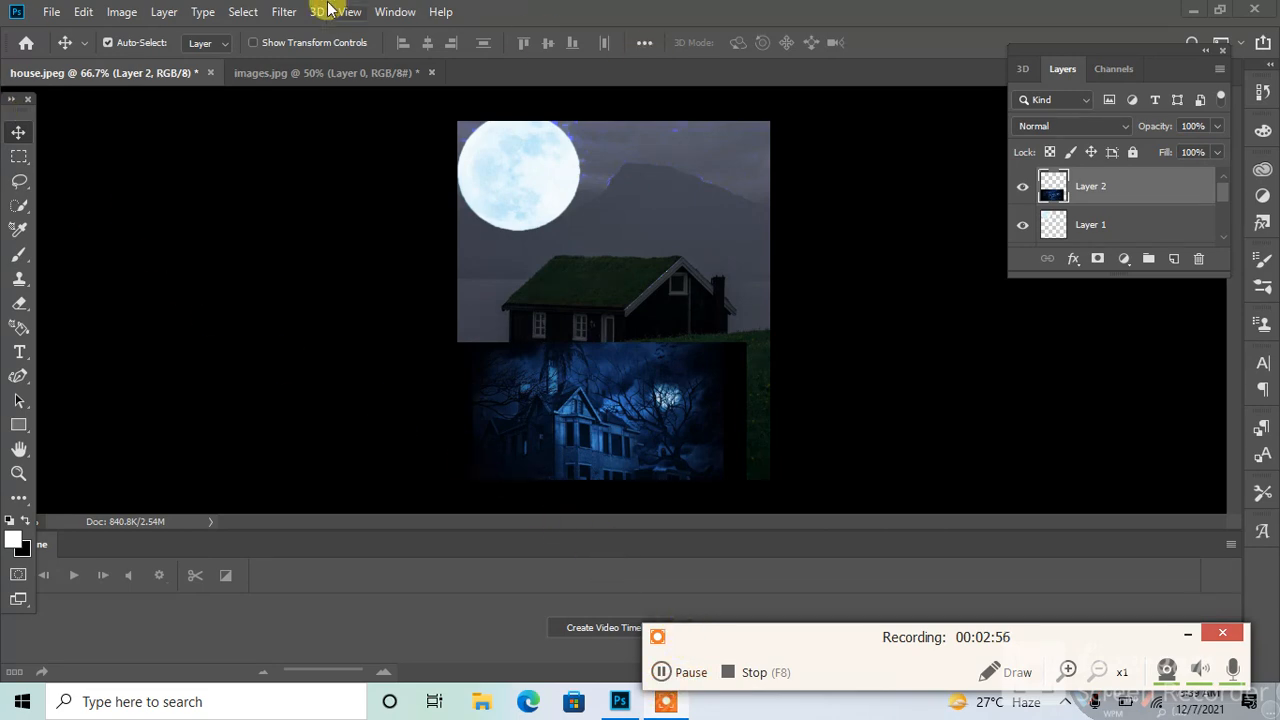
{"action": "left_click", "coordinate": [51, 13]}
{"action": "left_click", "coordinate": [86, 50]}
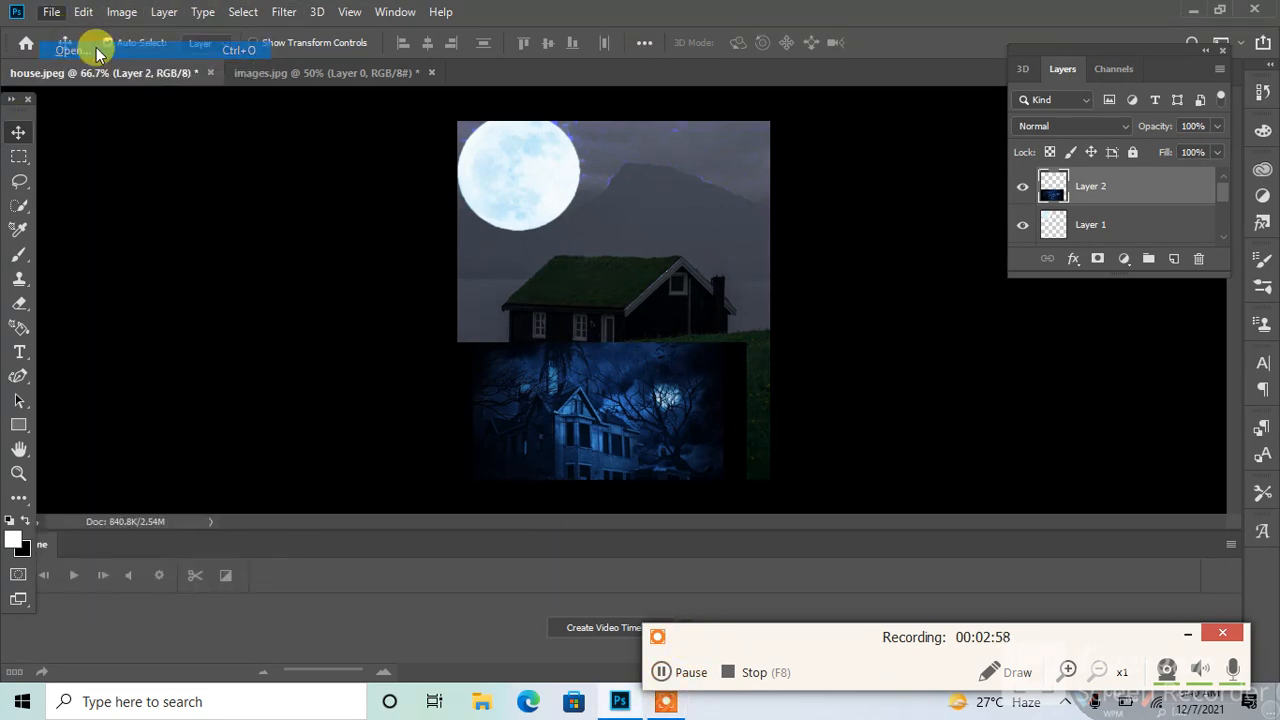
{"action": "left_click", "coordinate": [390, 364]}
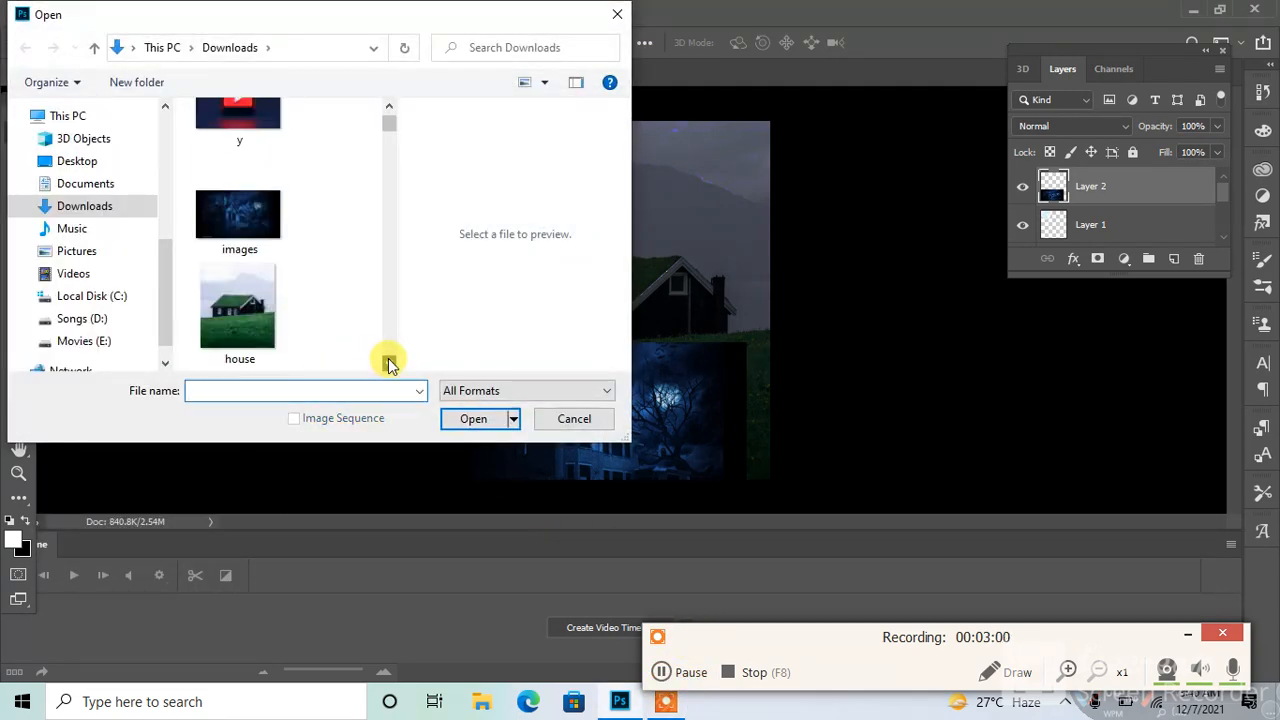
{"action": "left_click_drag", "start_coordinate": [391, 364], "coordinate": [391, 366]}
{"action": "left_click", "coordinate": [391, 108]}
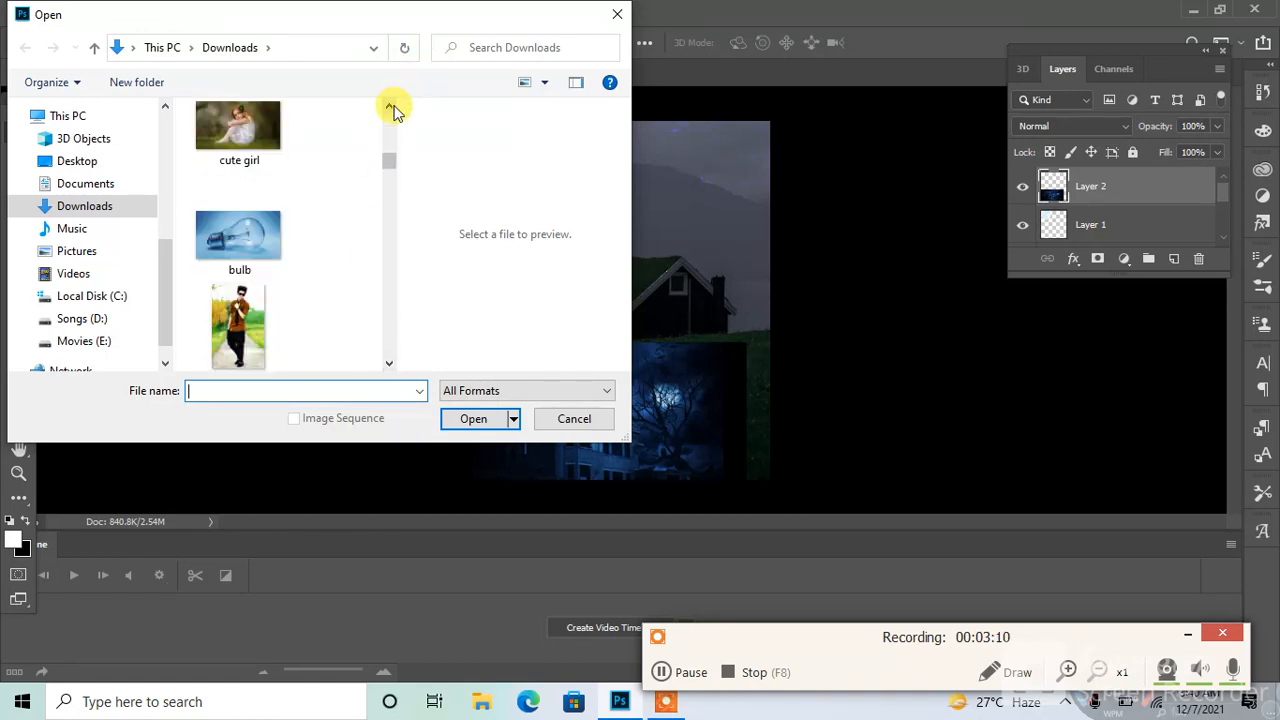
{"action": "double_click", "coordinate": [278, 138]}
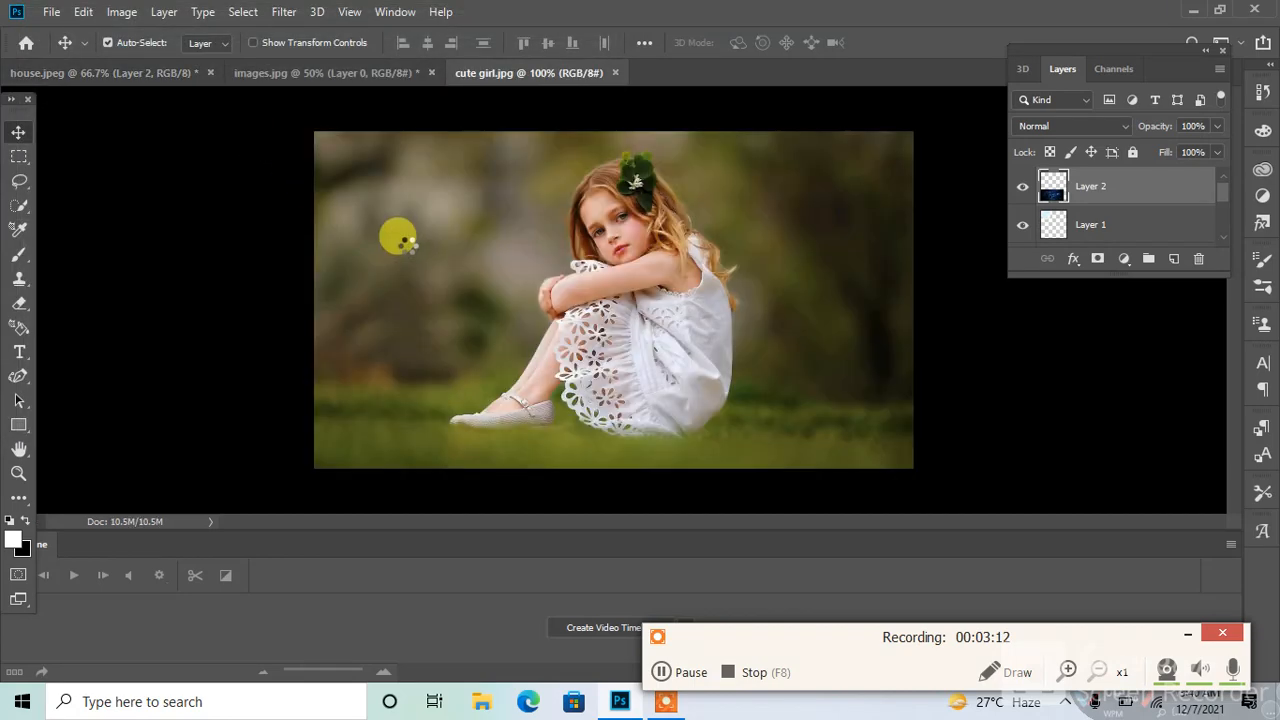
{"action": "left_click", "coordinate": [1193, 180]}
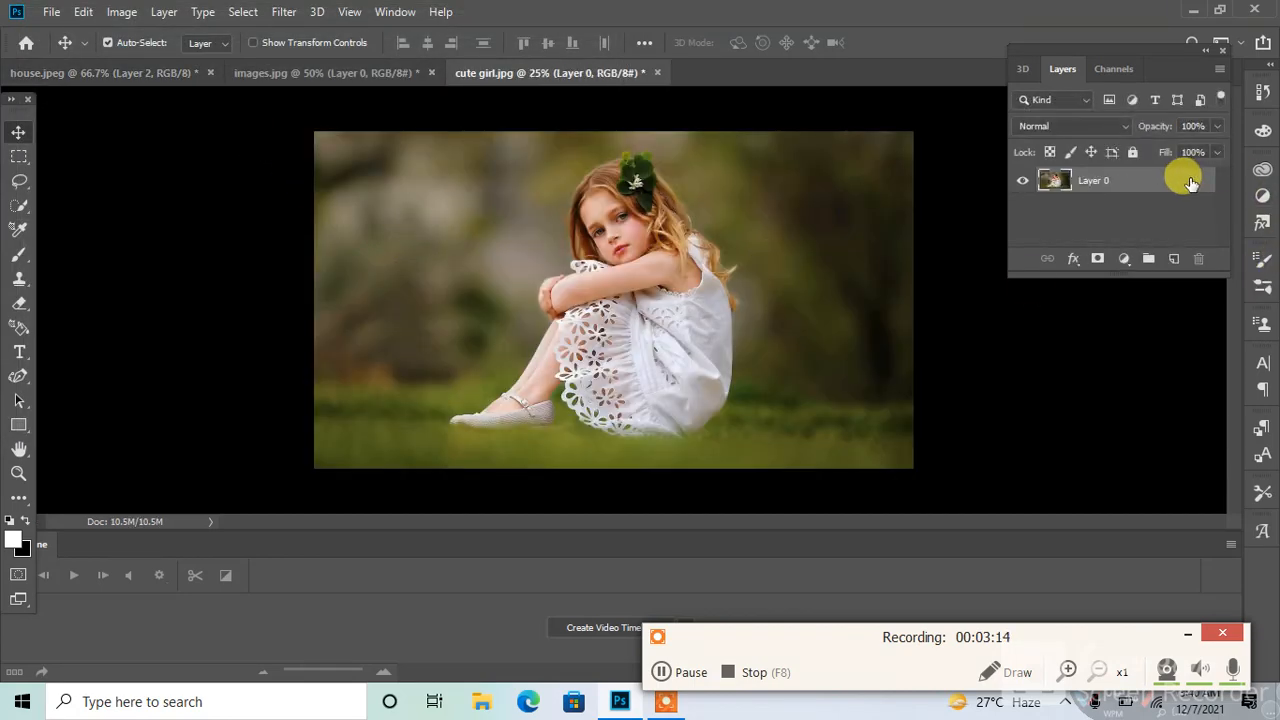
- Select the seated girl with the Quick Selection tool and copy her into house.jpeg as a new layer
{"action": "left_click", "coordinate": [20, 205]}
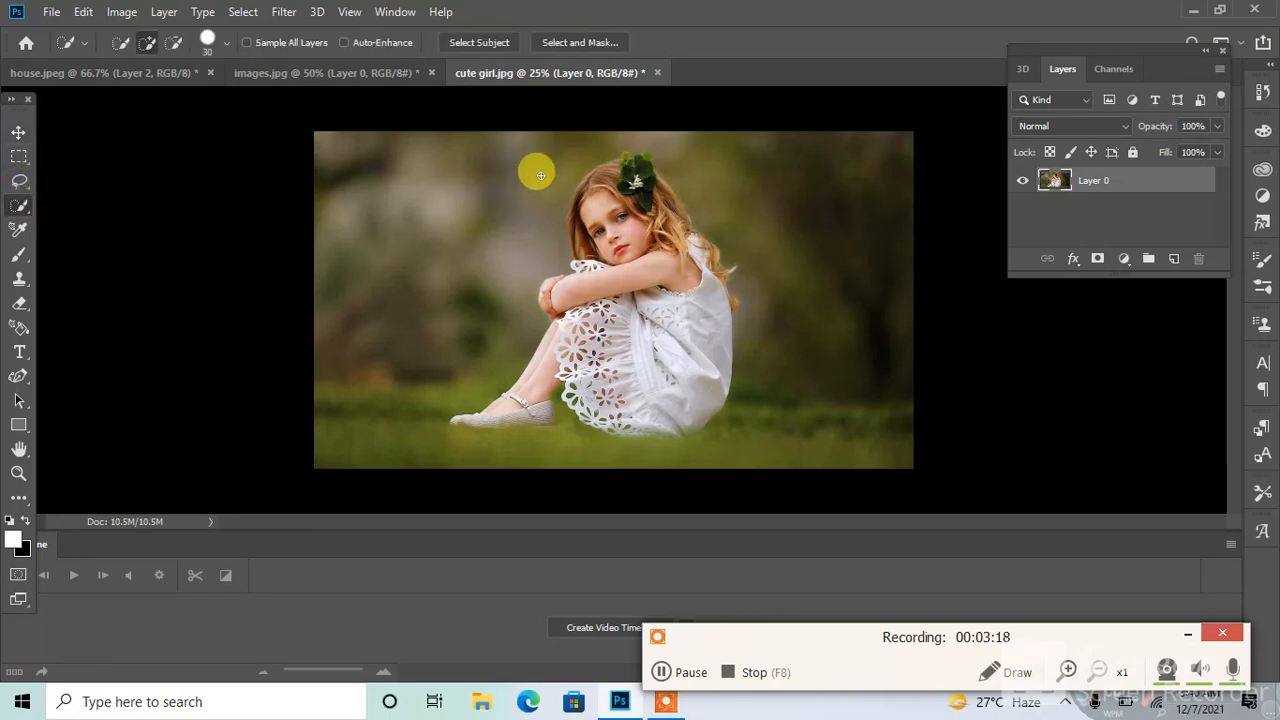
{"action": "mouse_move", "coordinate": [604, 166]}
{"action": "left_mouse_down"}
{"action": "mouse_move", "coordinate": [610, 227]}
{"action": "mouse_move", "coordinate": [632, 230]}
{"action": "mouse_move", "coordinate": [675, 203]}
{"action": "mouse_move", "coordinate": [693, 261]}
{"action": "mouse_move", "coordinate": [575, 199]}
{"action": "mouse_move", "coordinate": [570, 319]}
{"action": "mouse_move", "coordinate": [635, 341]}
{"action": "mouse_move", "coordinate": [655, 375]}
{"action": "mouse_move", "coordinate": [702, 389]}
{"action": "mouse_move", "coordinate": [724, 343]}
{"action": "mouse_move", "coordinate": [732, 368]}
{"action": "mouse_move", "coordinate": [528, 401]}
{"action": "left_mouse_up"}
{"action": "mouse_move", "coordinate": [482, 411]}
{"action": "left_mouse_down"}
{"action": "mouse_move", "coordinate": [457, 414]}
{"action": "mouse_move", "coordinate": [539, 418]}
{"action": "left_mouse_up"}
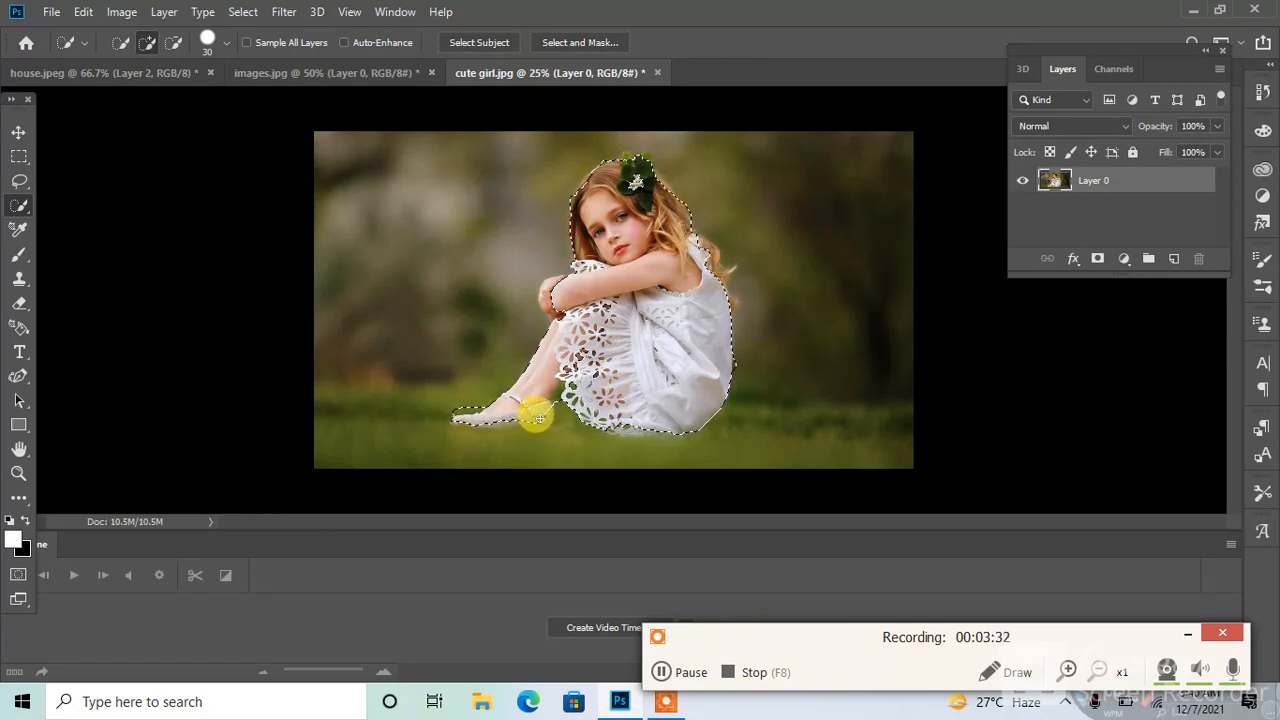
{"action": "left_click", "coordinate": [19, 132]}
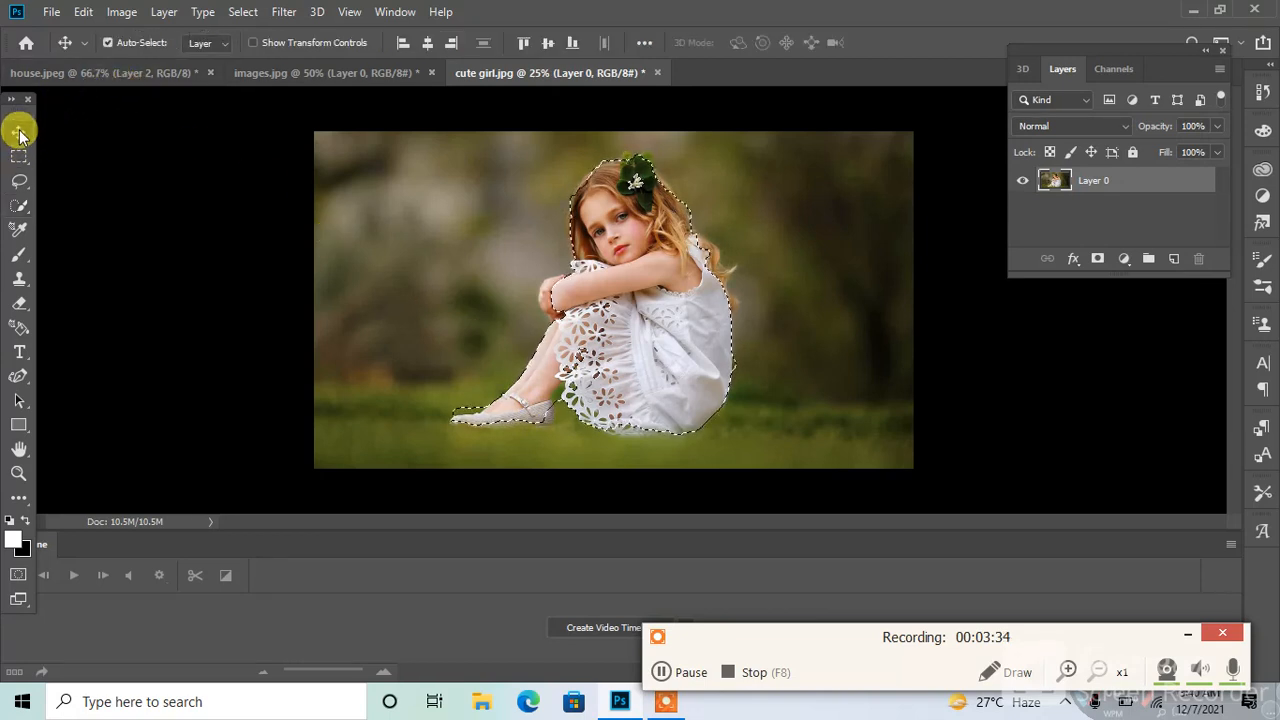
{"action": "left_click_drag", "start_coordinate": [649, 284], "coordinate": [209, 113]}
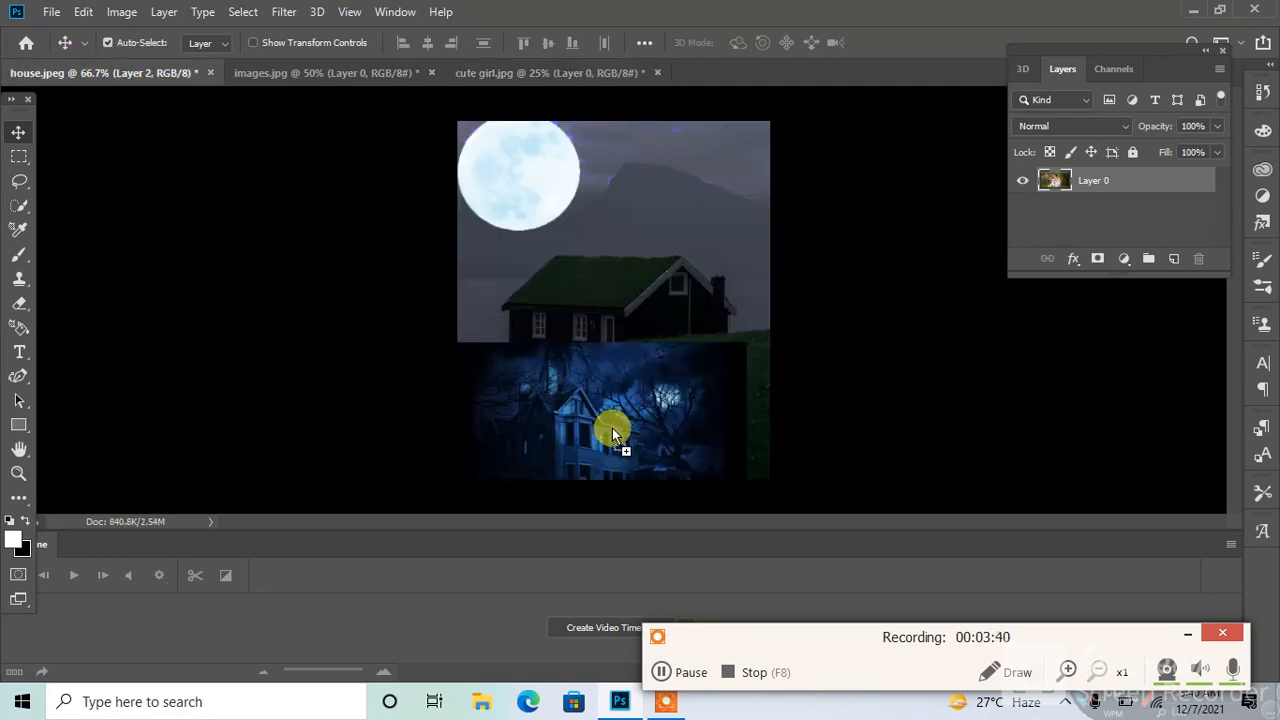
{"action": "left_click_drag", "start_coordinate": [612, 428], "coordinate": [648, 416]}
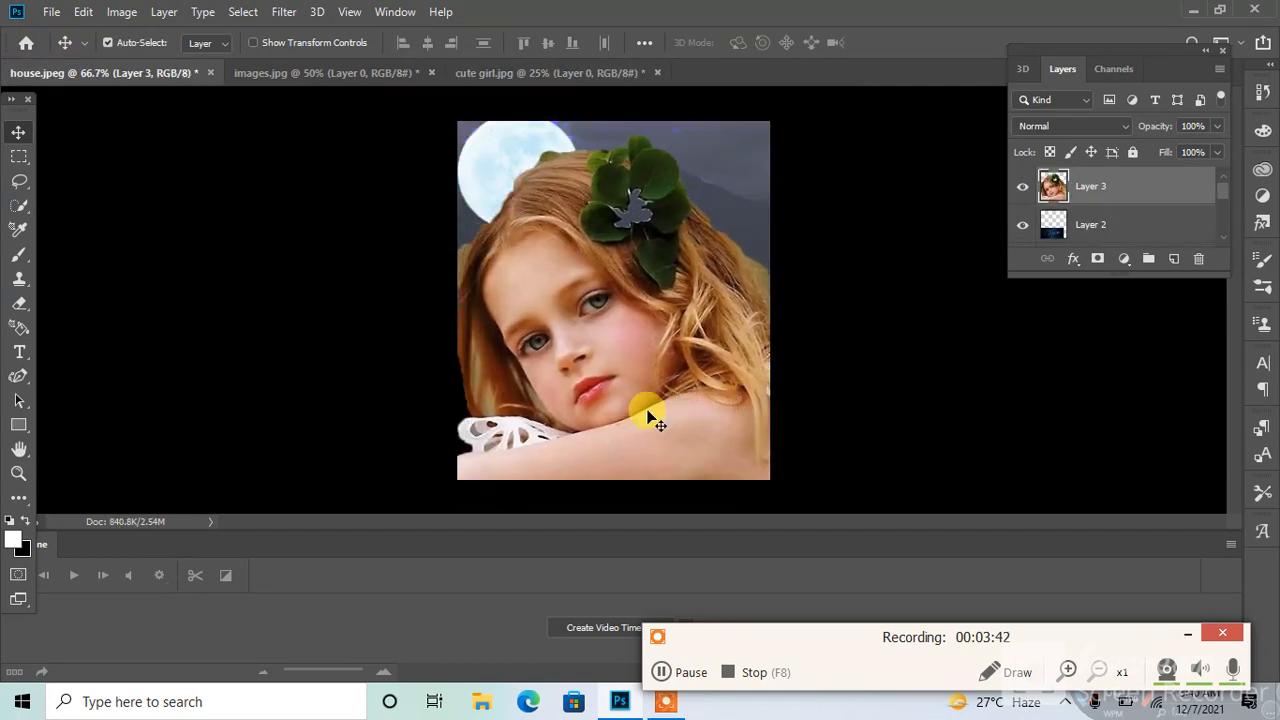
- Free-transform the girl down to about 17% and place her in the lower-right corner of the scene
{"action": "key", "text": "ctrl"}
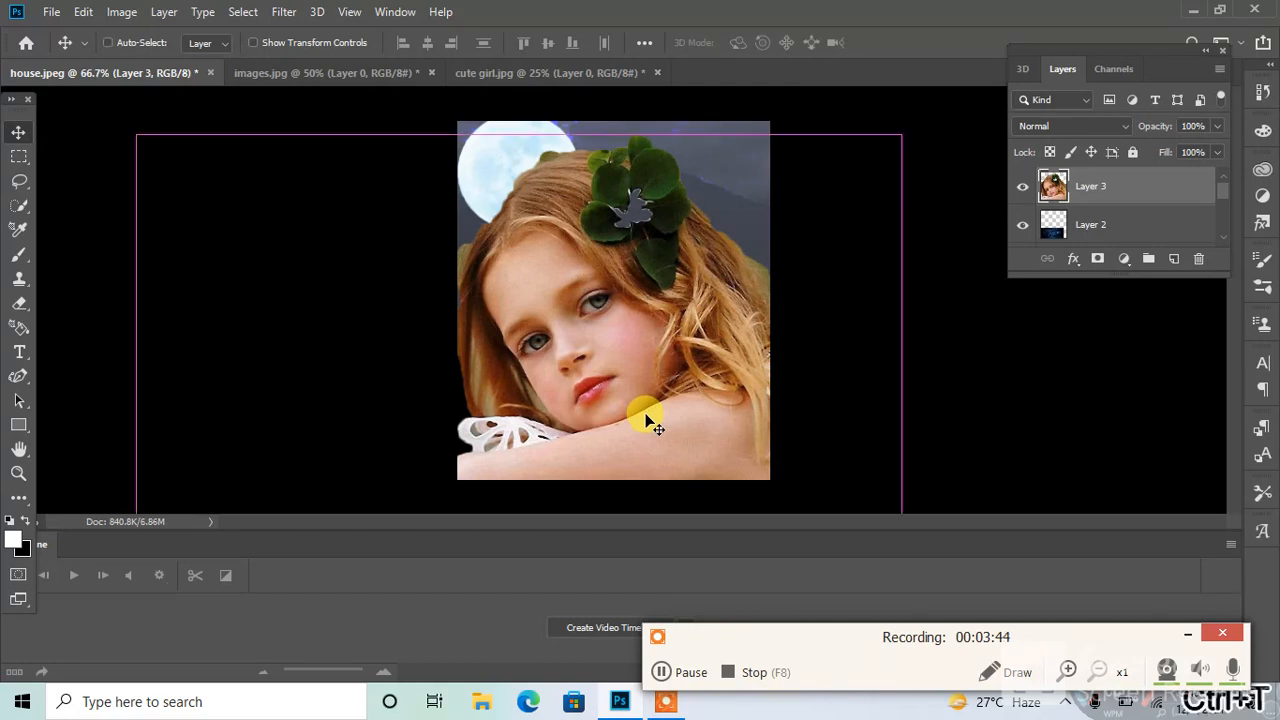
{"action": "key", "text": "ctrl+t"}
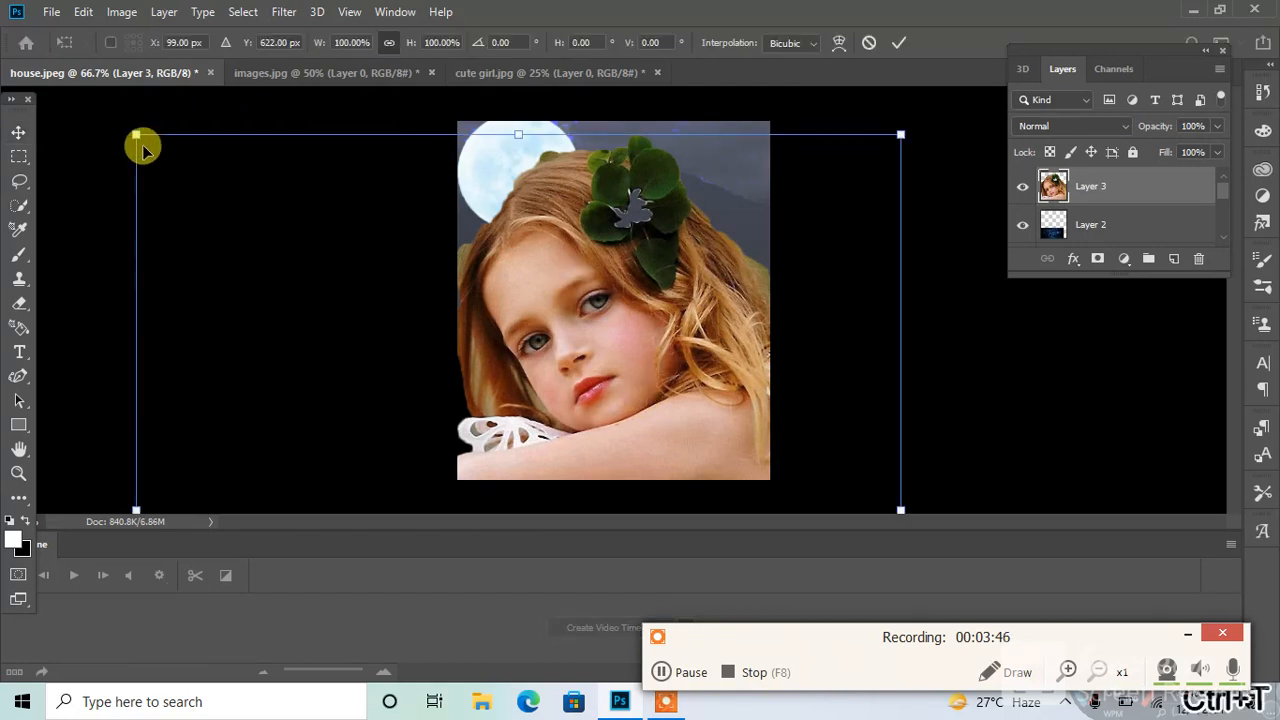
{"action": "left_click_drag", "start_coordinate": [136, 134], "coordinate": [405, 325]}
{"action": "left_click_drag", "start_coordinate": [703, 449], "coordinate": [694, 236]}
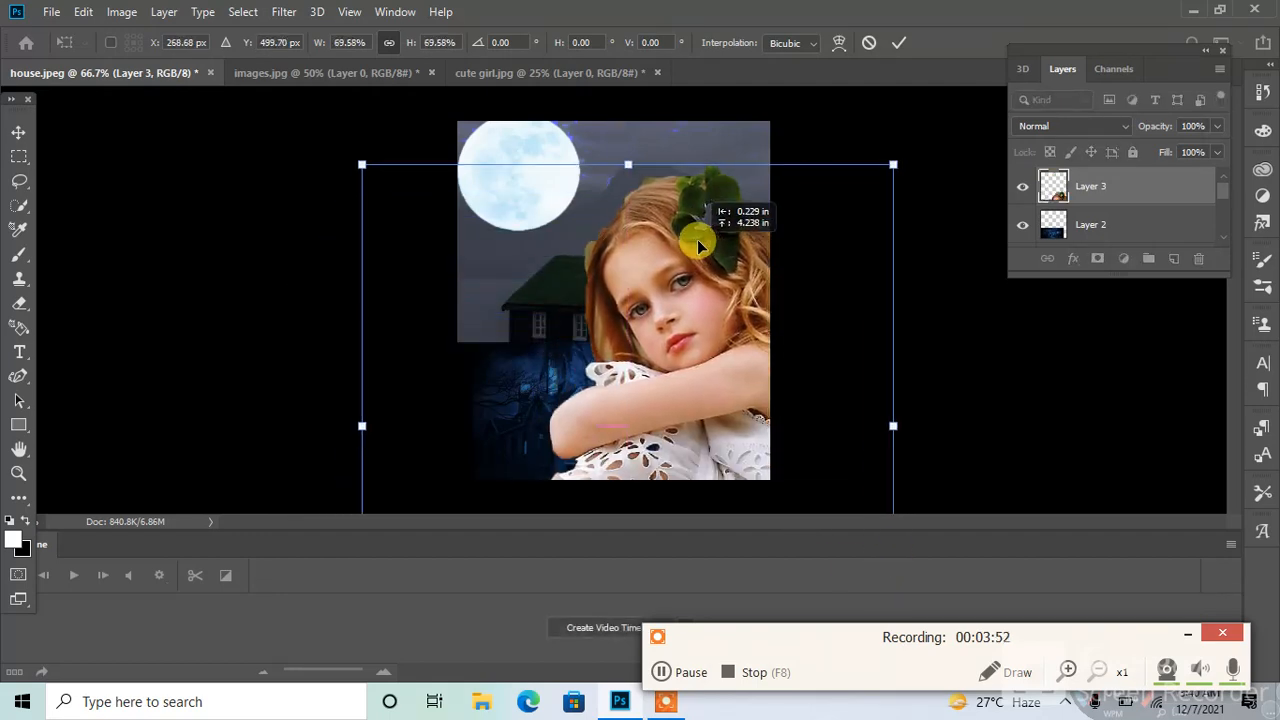
{"action": "left_click_drag", "start_coordinate": [897, 426], "coordinate": [755, 390]}
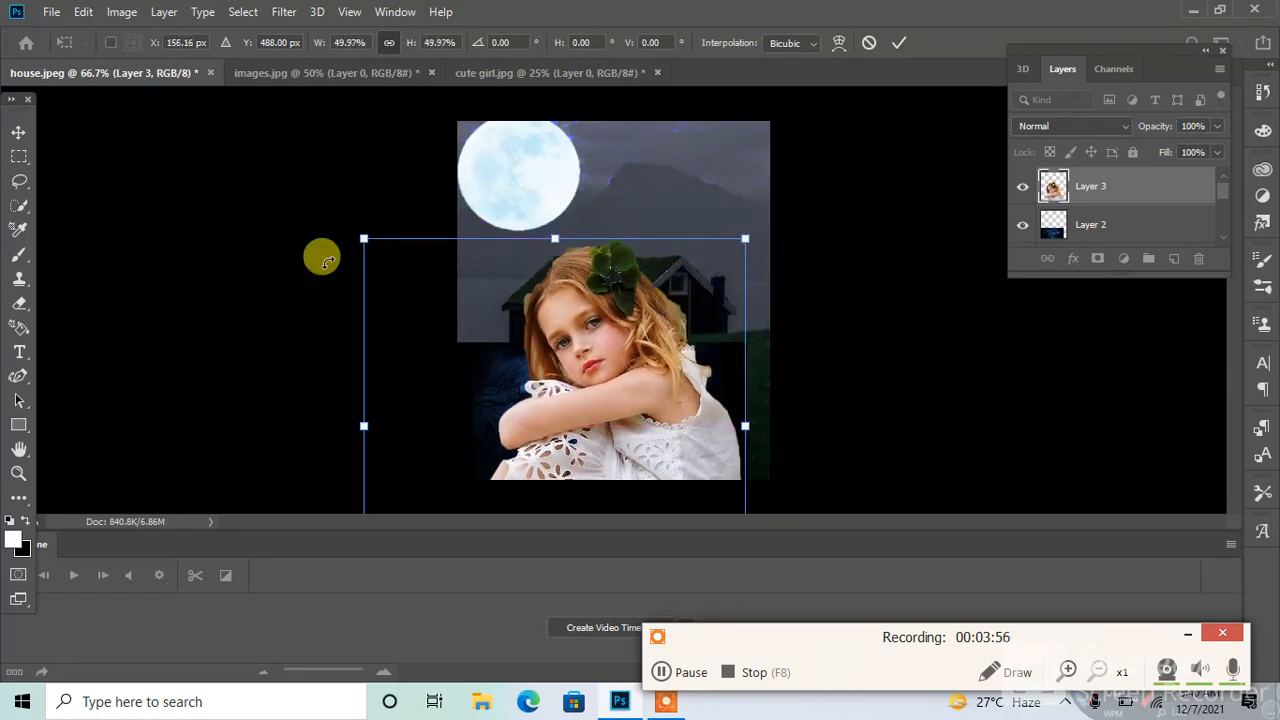
{"action": "left_click_drag", "start_coordinate": [356, 233], "coordinate": [522, 325]}
{"action": "left_click_drag", "start_coordinate": [663, 425], "coordinate": [644, 316]}
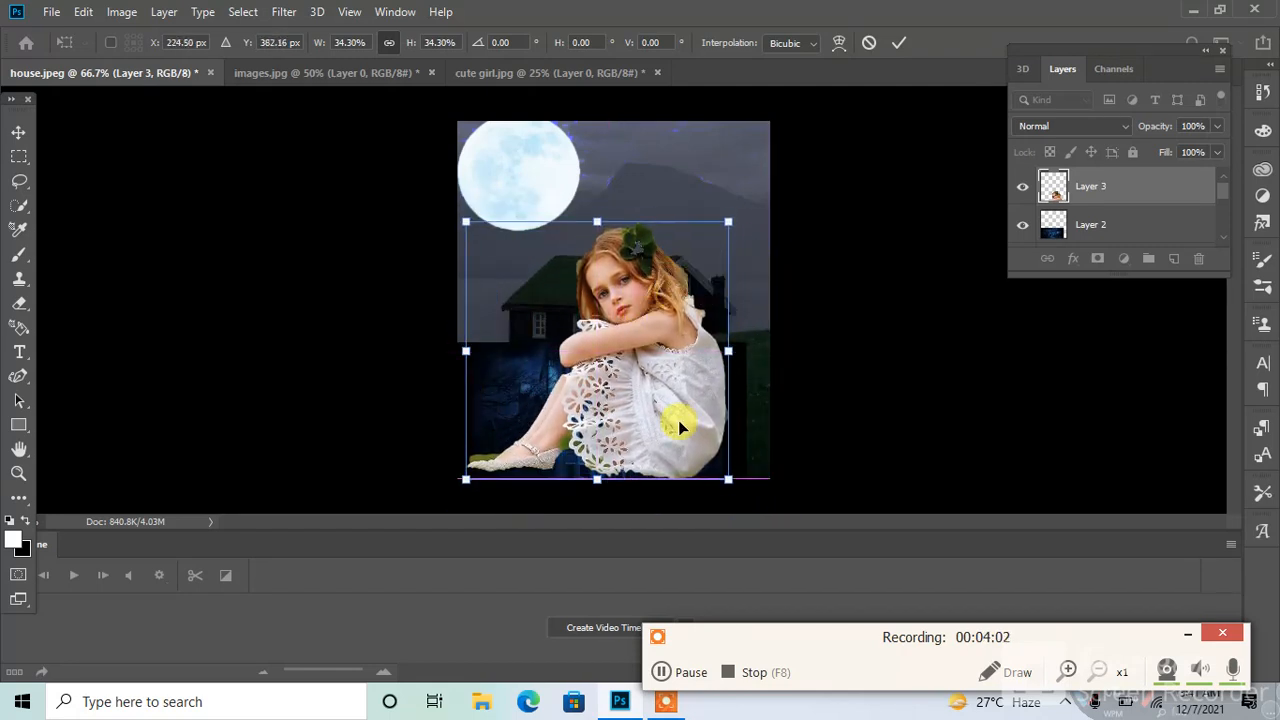
{"action": "left_click_drag", "start_coordinate": [727, 488], "coordinate": [661, 422]}
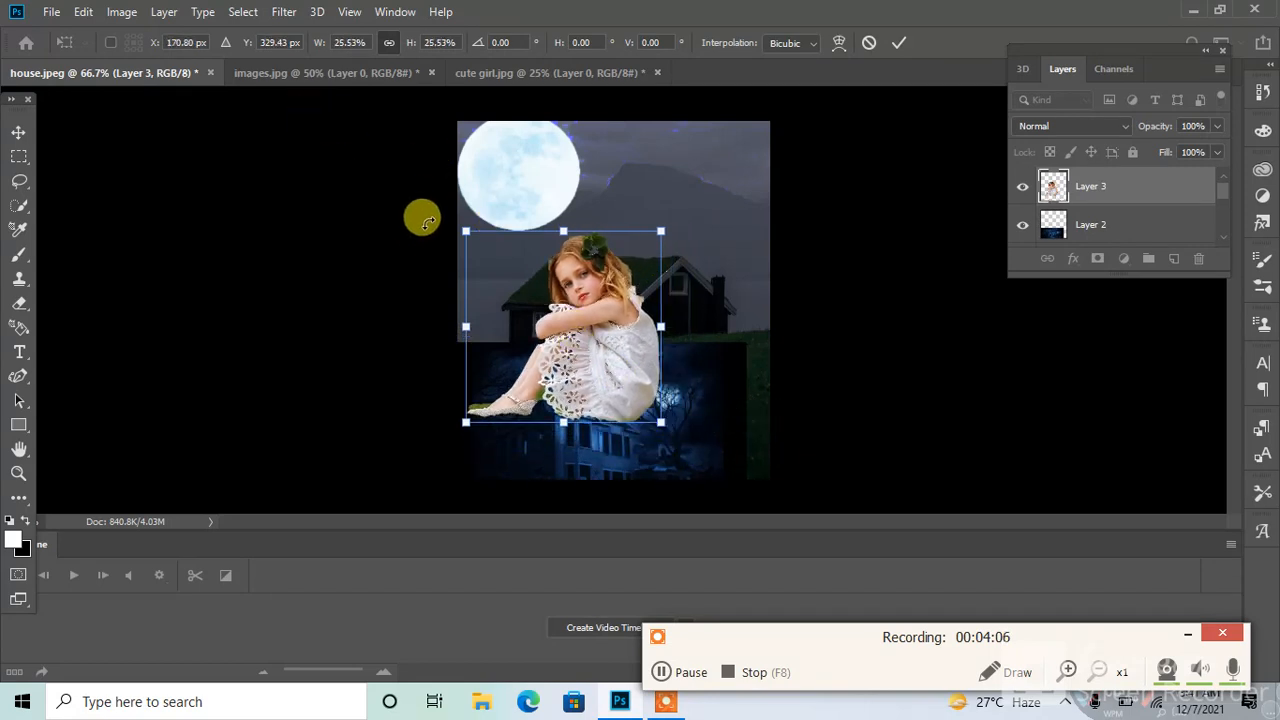
{"action": "left_click_drag", "start_coordinate": [463, 229], "coordinate": [533, 297]}
{"action": "left_click_drag", "start_coordinate": [607, 346], "coordinate": [740, 407]}
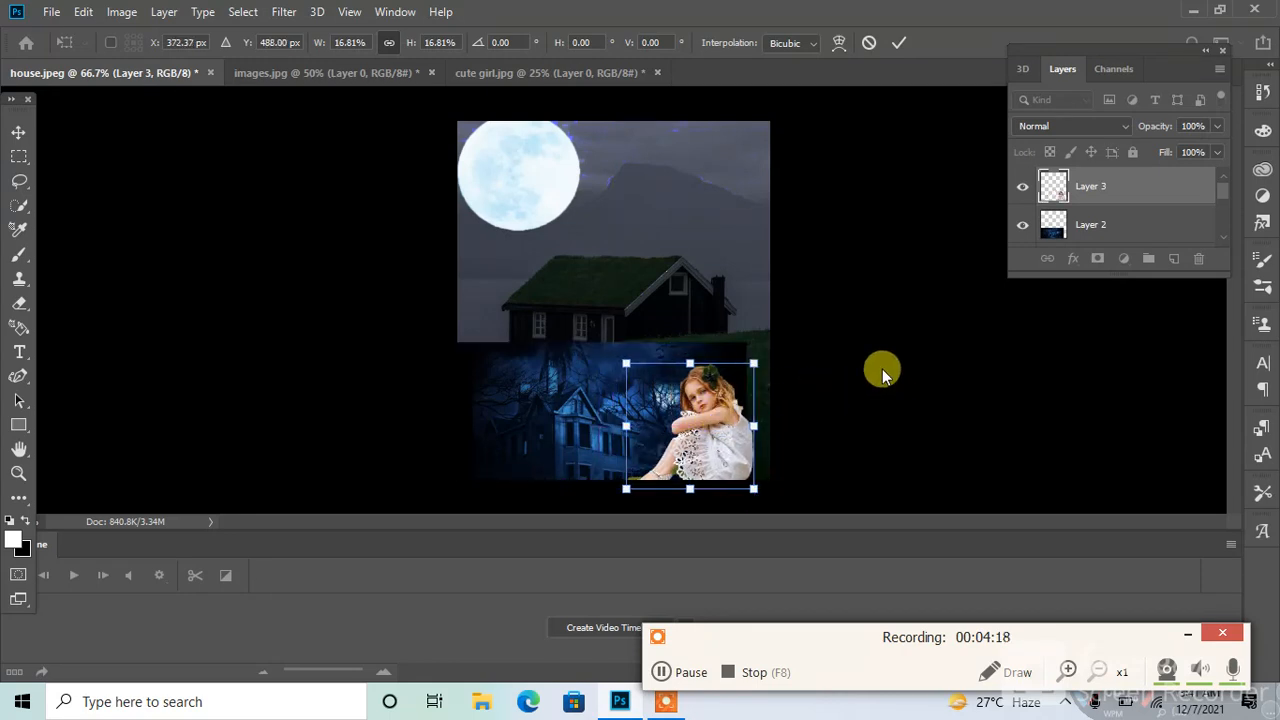
{"action": "key", "text": "Return"}
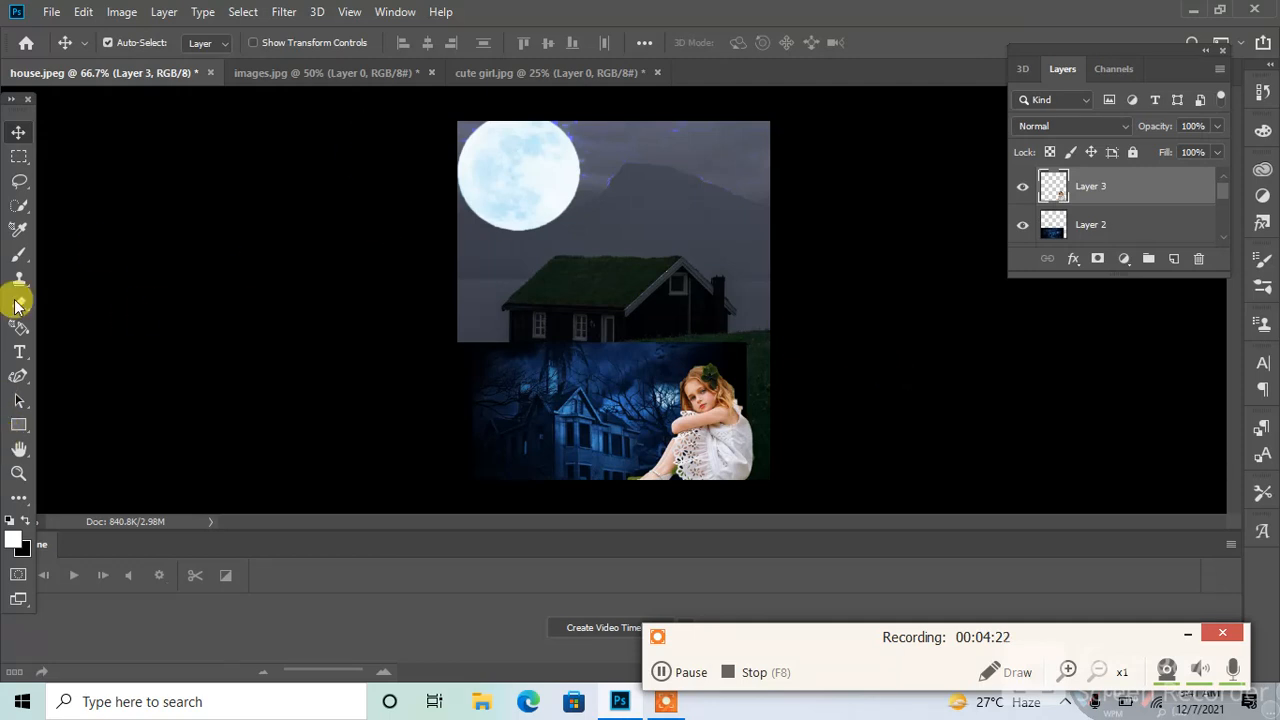
- Add the white text "hunted house" in 72 pt Myriad Pro Condensed Italic to the sky beside the moon
{"action": "left_click", "coordinate": [20, 354]}
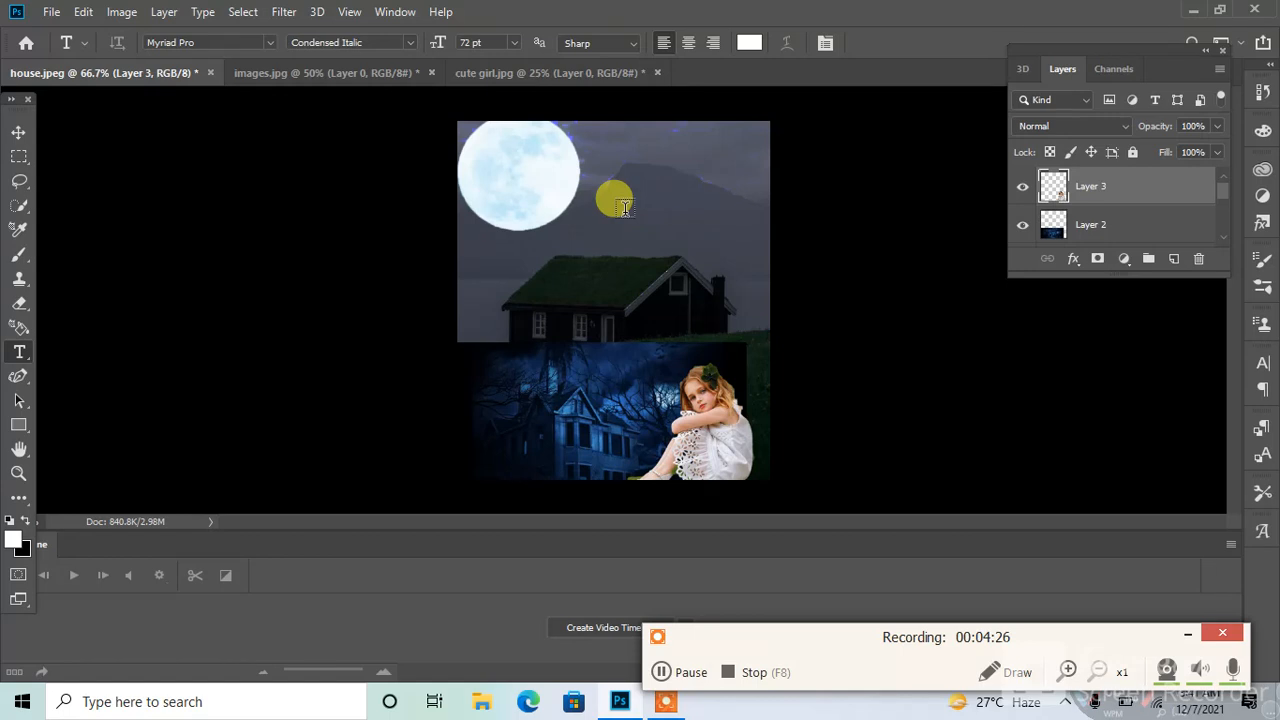
{"action": "left_click", "coordinate": [625, 209]}
{"action": "key", "text": "BackSpace"}
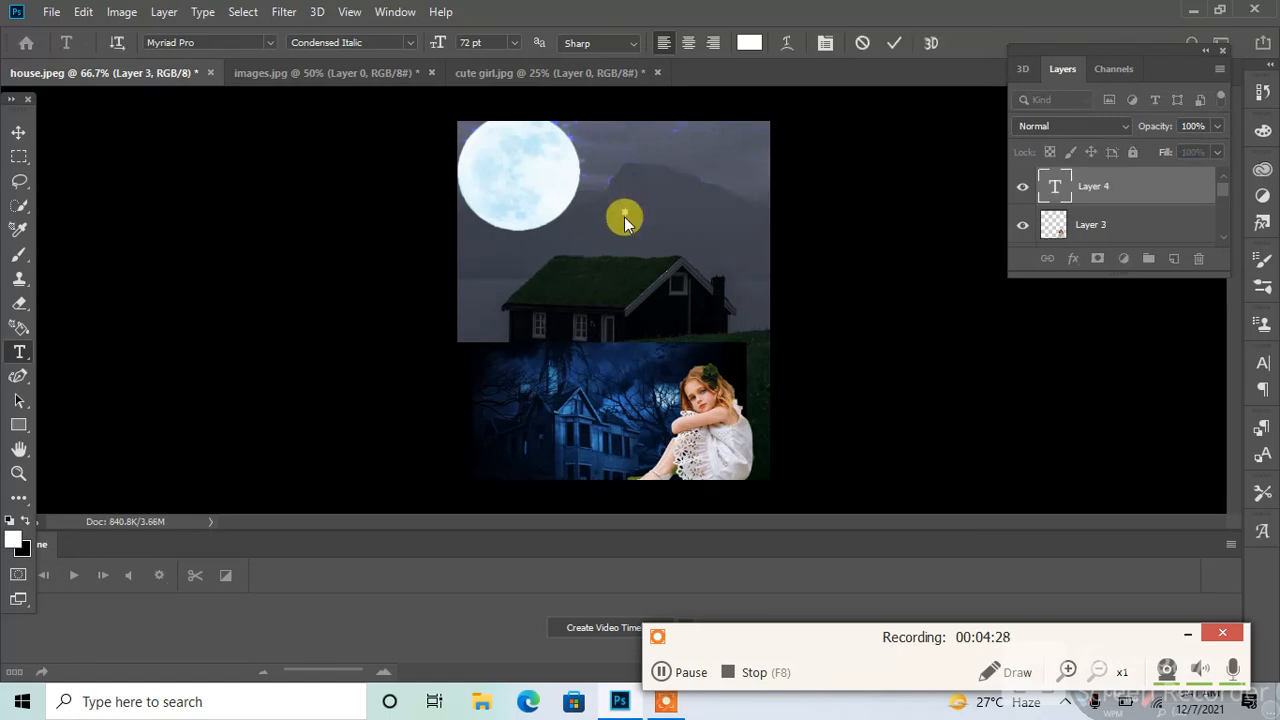
{"action": "type", "text": "hunted hou"}
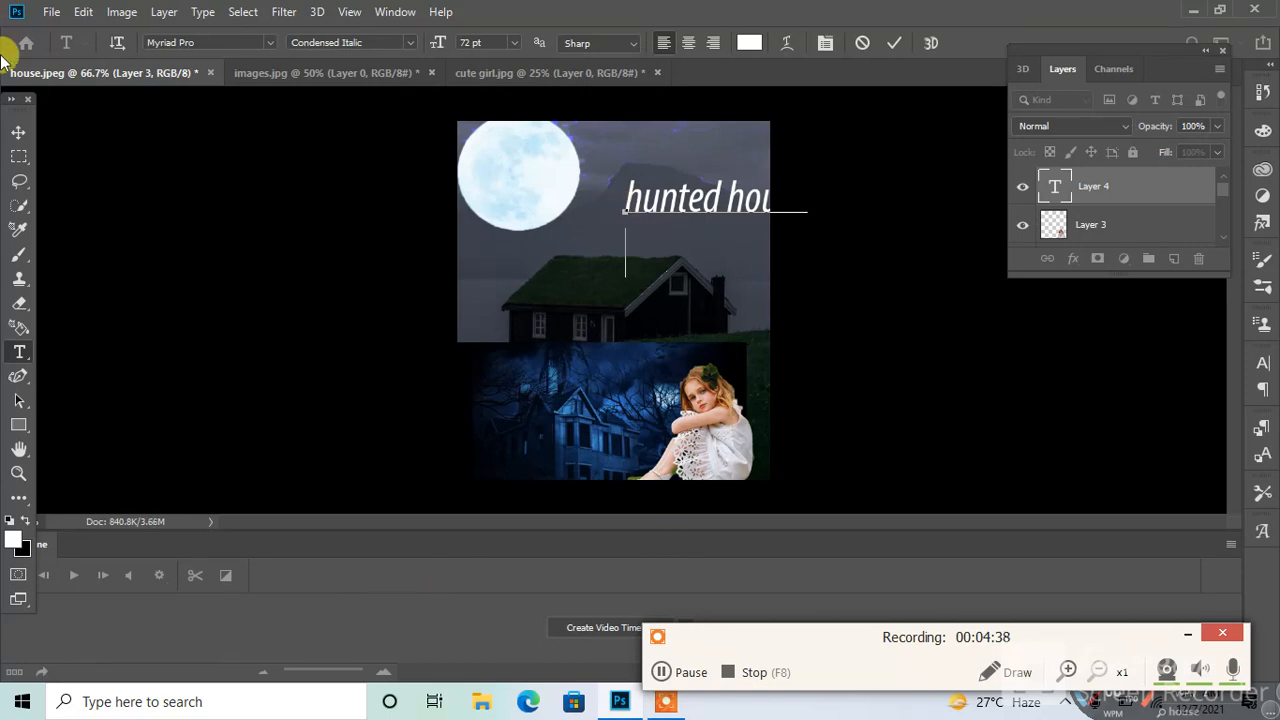
{"action": "left_click", "coordinate": [12, 402]}
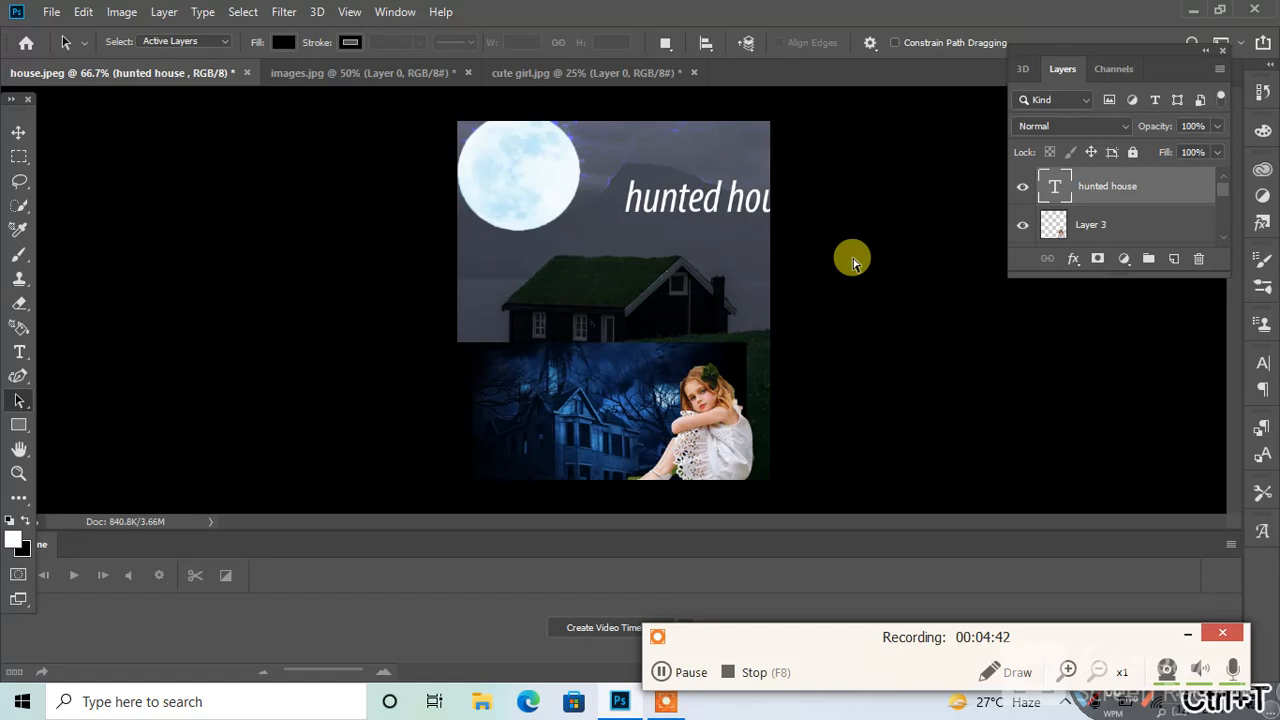
- Free-transform the "hunted house" text down to about 78.6% and place it at the lower-left of the grass-roofed house, above the haunted-house picture
{"action": "key", "text": "ctrl+t"}
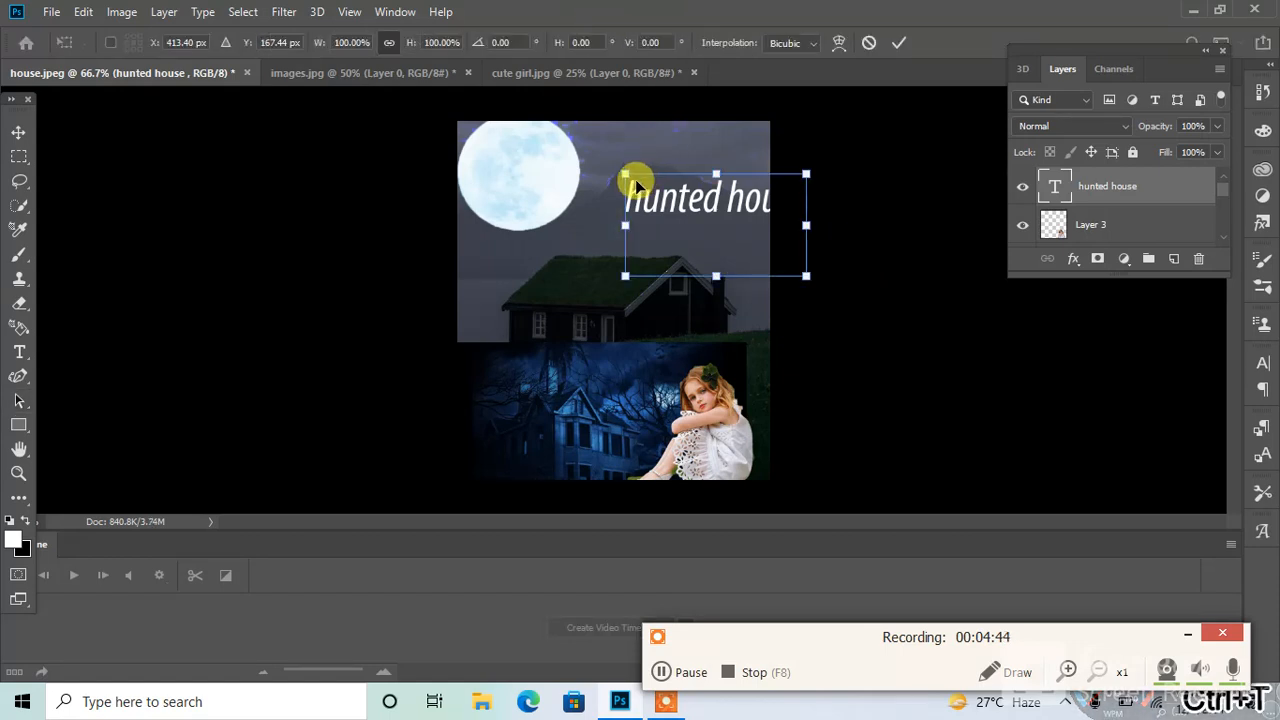
{"action": "left_click_drag", "start_coordinate": [663, 197], "coordinate": [623, 206]}
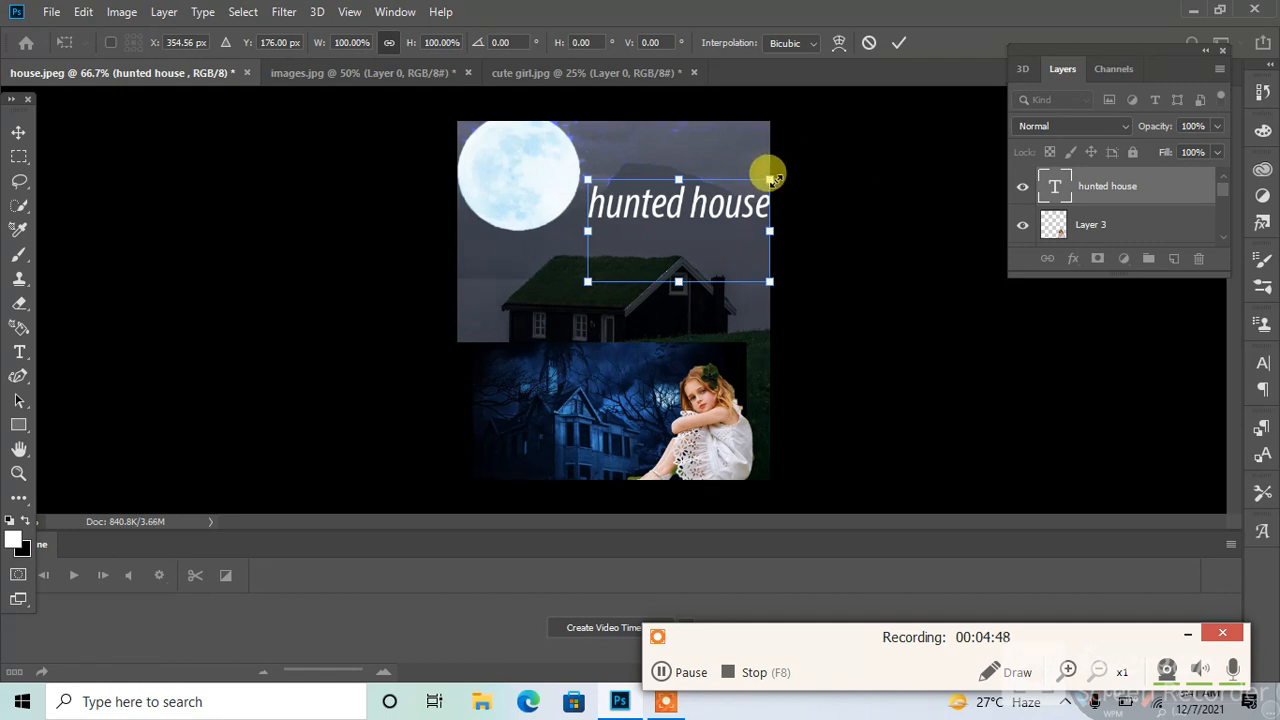
{"action": "left_click_drag", "start_coordinate": [770, 180], "coordinate": [560, 334]}
{"action": "key", "text": "a"}
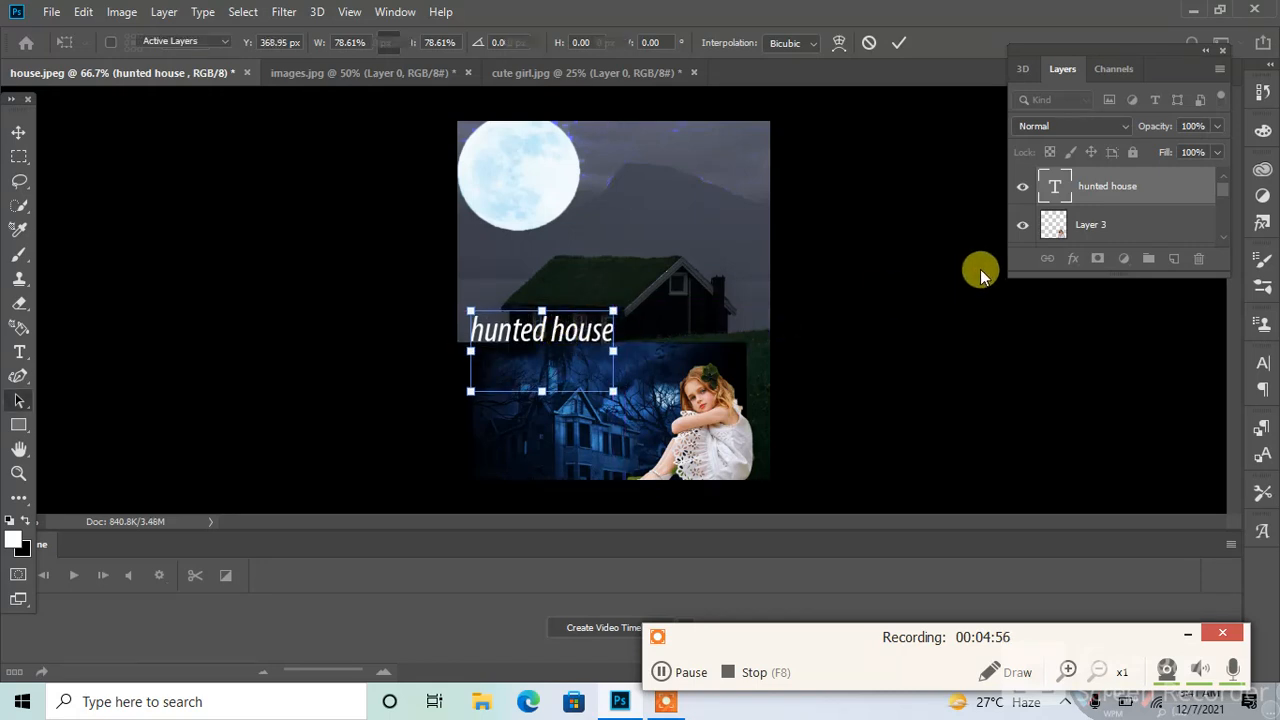